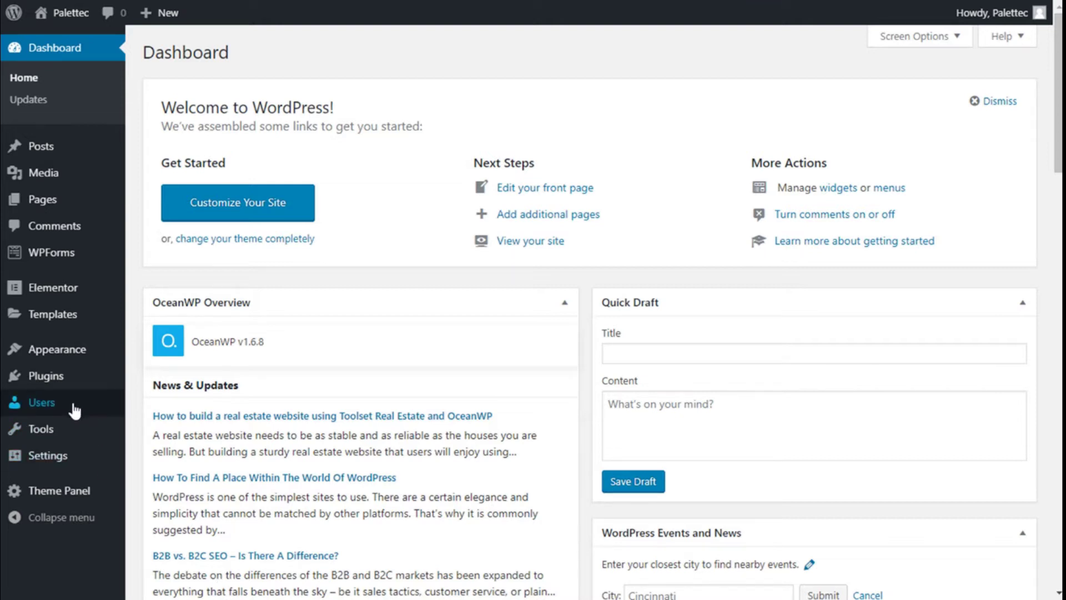
Step: Search the plugin directory for 'mega menu' and install Max Mega Menu
{"action": "mouse_move", "coordinate": [66, 379]}
{"action": "left_click", "coordinate": [157, 401]}
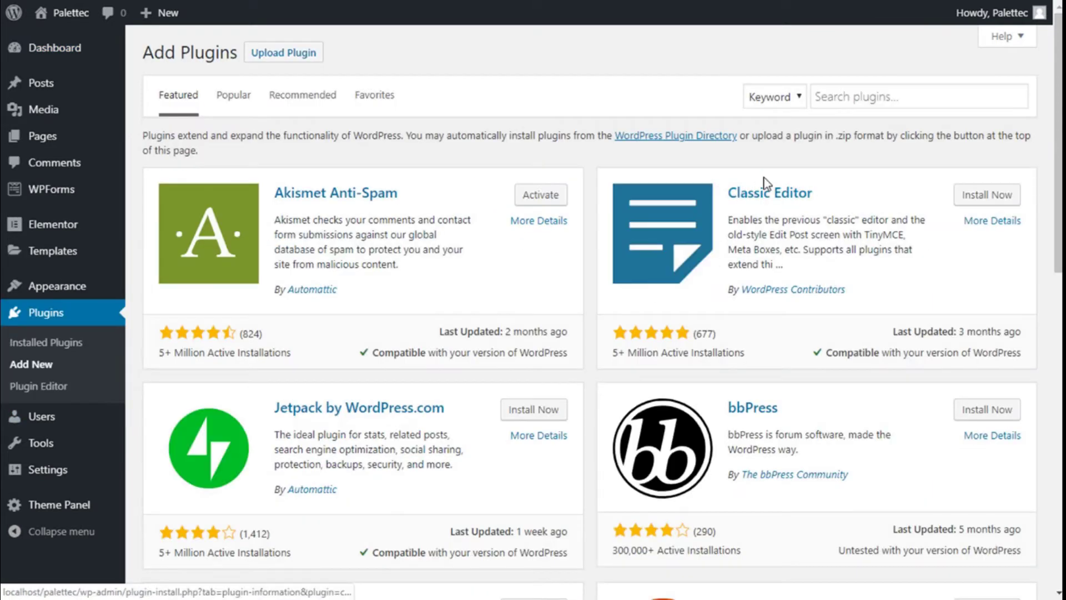
{"action": "left_click", "coordinate": [866, 100]}
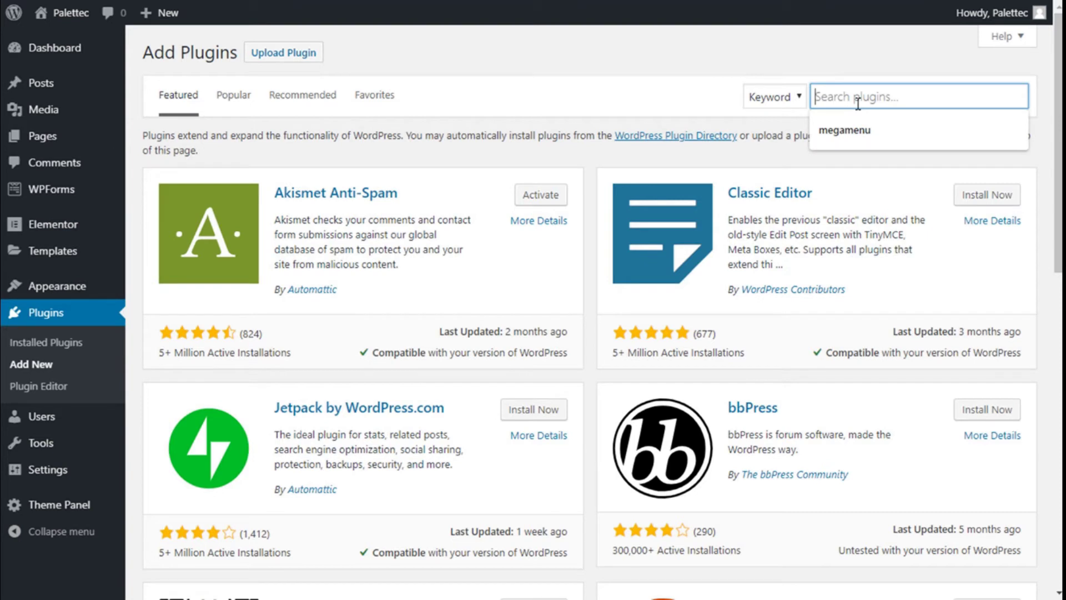
{"action": "type", "text": "mega men"}
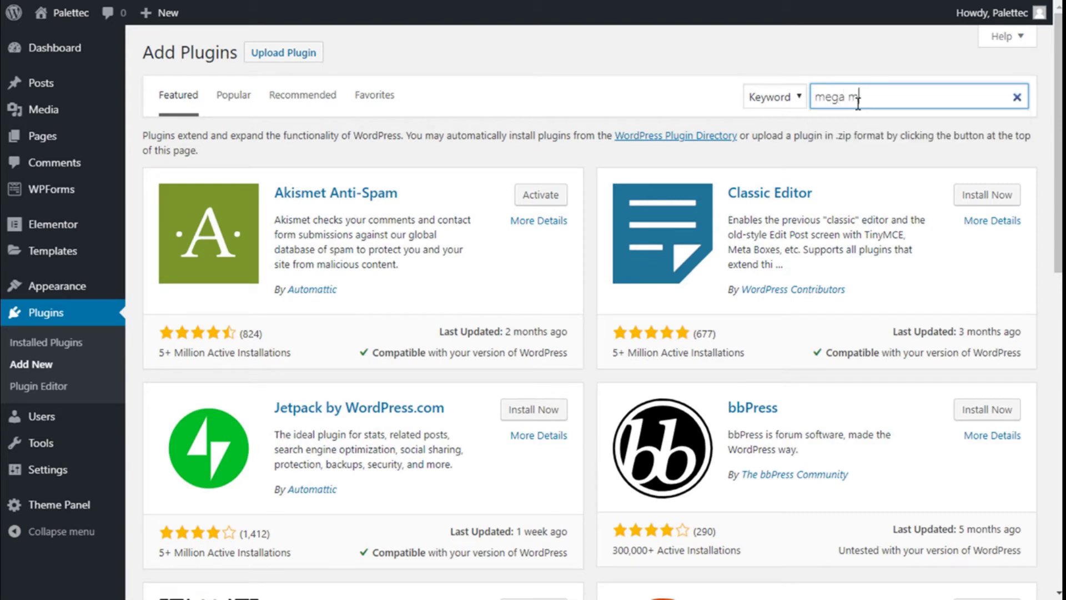
{"action": "type", "text": "u"}
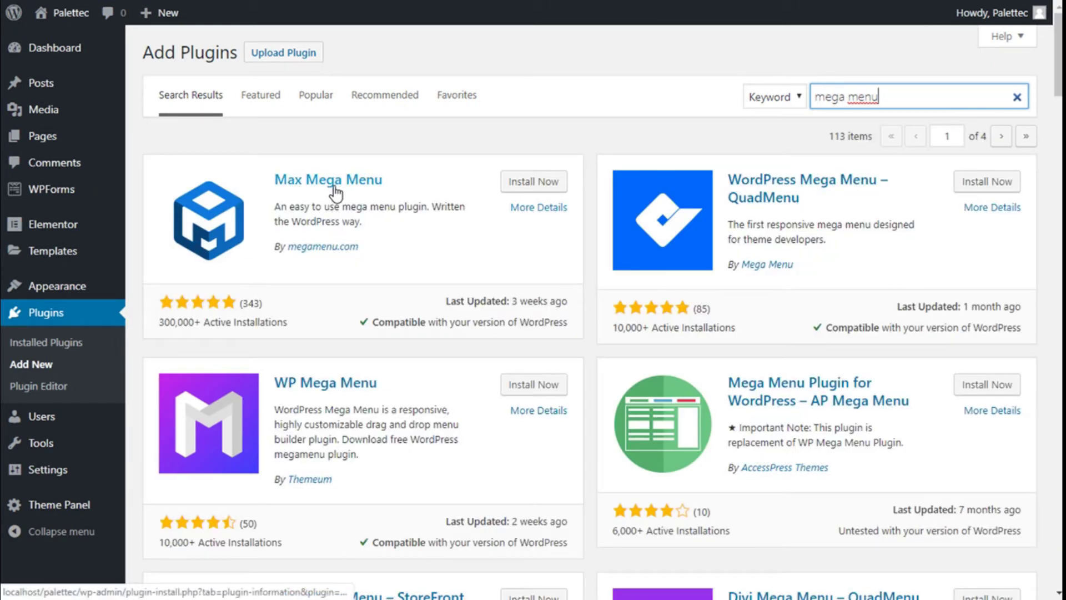
{"action": "left_click", "coordinate": [537, 187]}
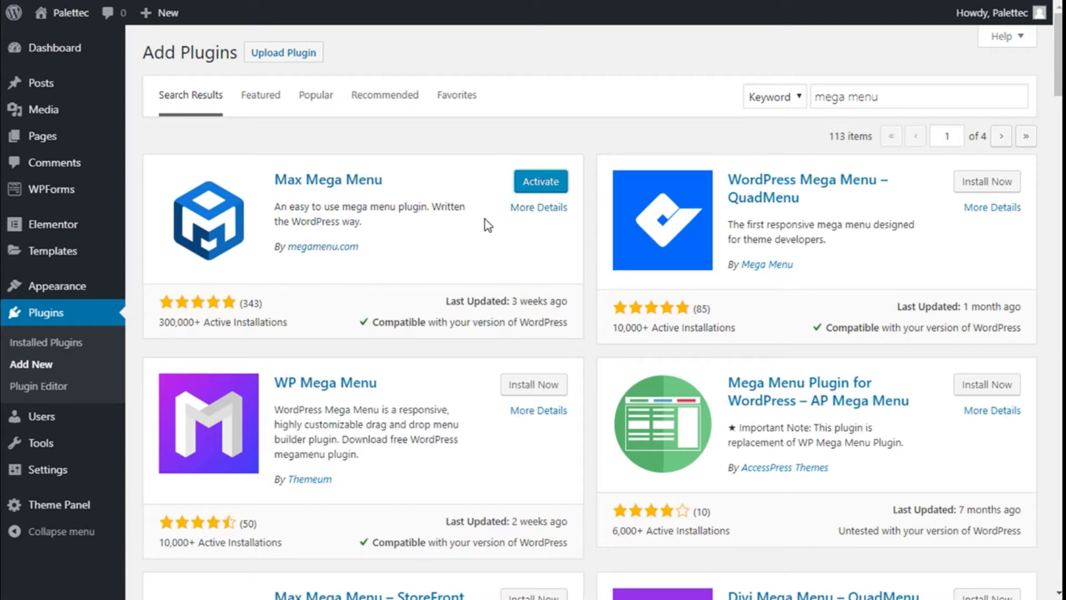
Step: Activate the newly installed Max Mega Menu plugin
{"action": "left_click", "coordinate": [536, 191]}
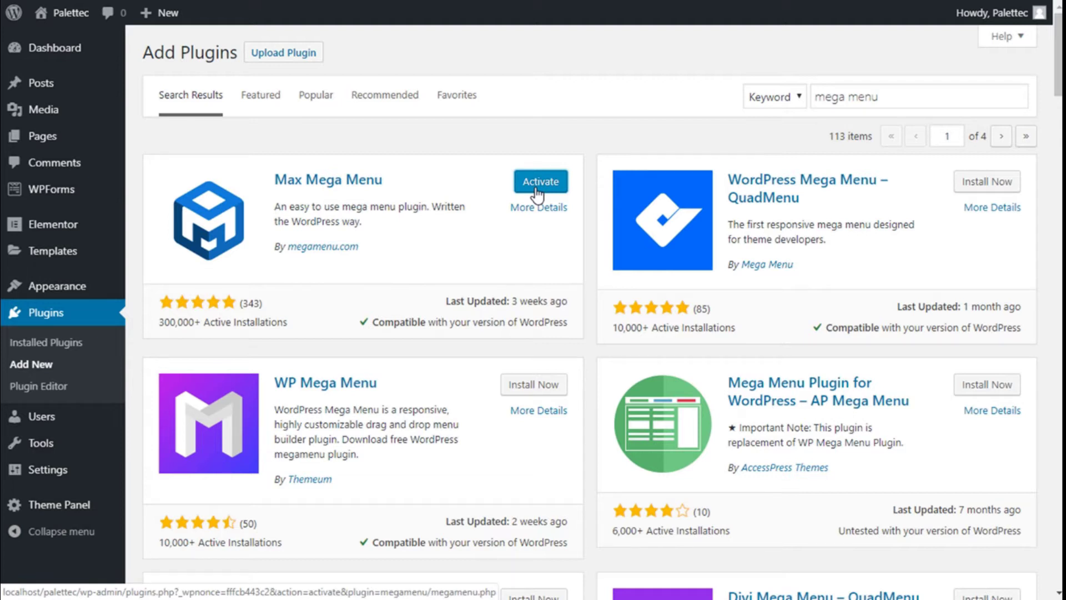
{"action": "left_click", "coordinate": [536, 191]}
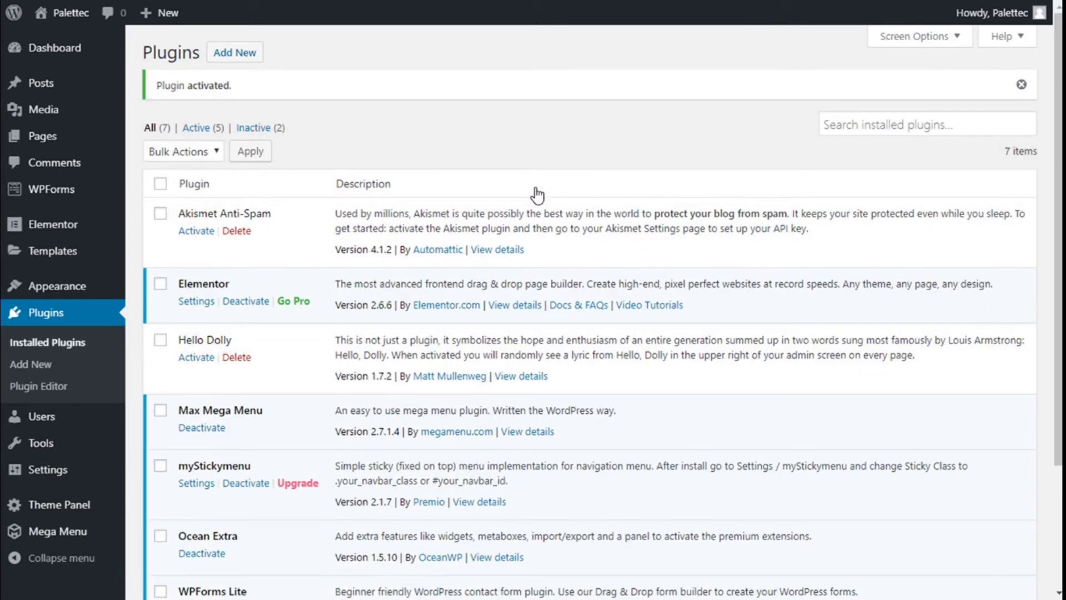
{"action": "scroll", "coordinate": [520, 213], "scroll_direction": "down", "scroll_amount": 3}
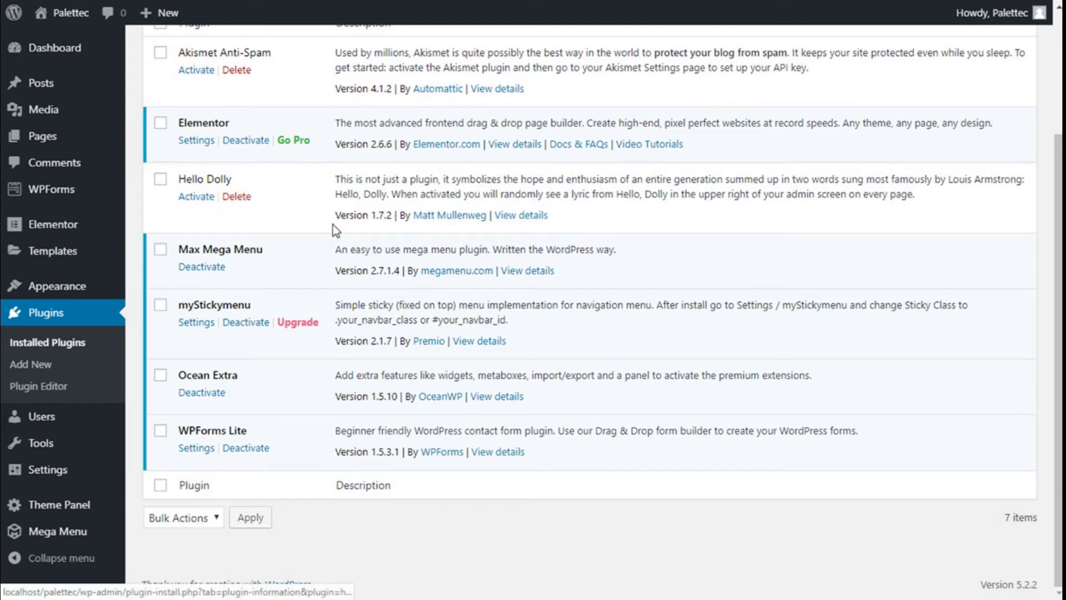
{"action": "scroll", "coordinate": [12, 389], "scroll_direction": "up", "scroll_amount": 2}
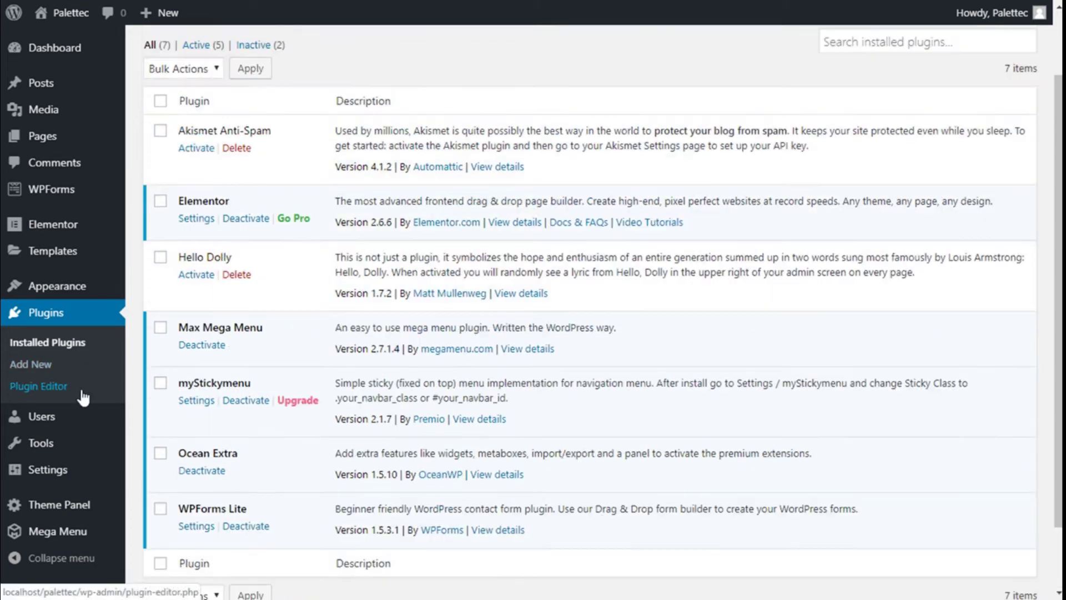
{"action": "mouse_move", "coordinate": [77, 293]}
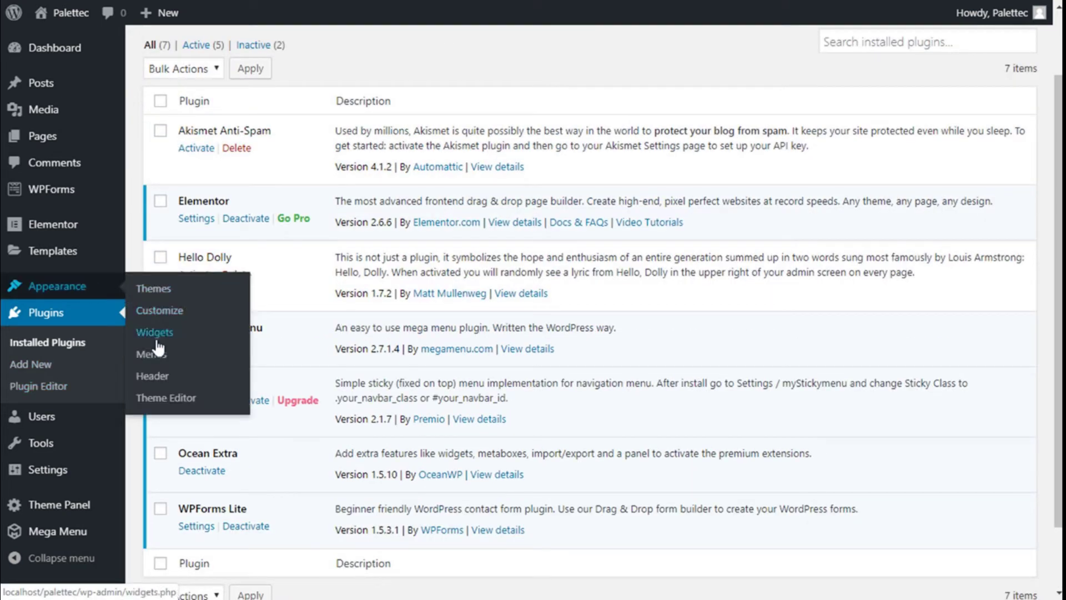
{"action": "left_click", "coordinate": [159, 356]}
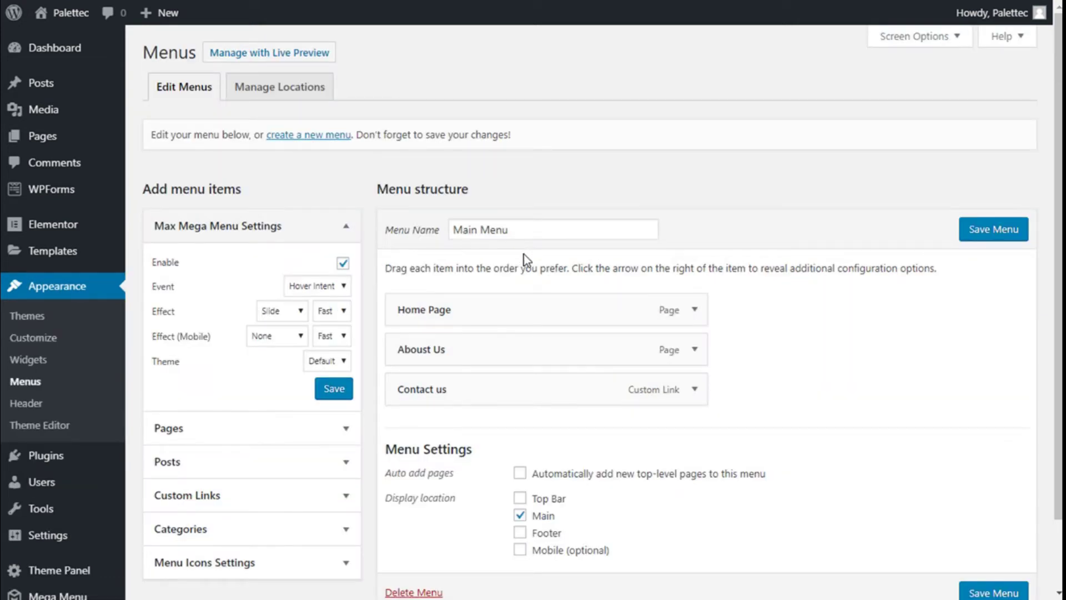
Step: Keep Hover Intent, Fast Slide effect, no mobile animation and Default theme, then save the Main Menu's mega menu settings
{"action": "scroll", "coordinate": [523, 251], "scroll_direction": "down", "scroll_amount": 2}
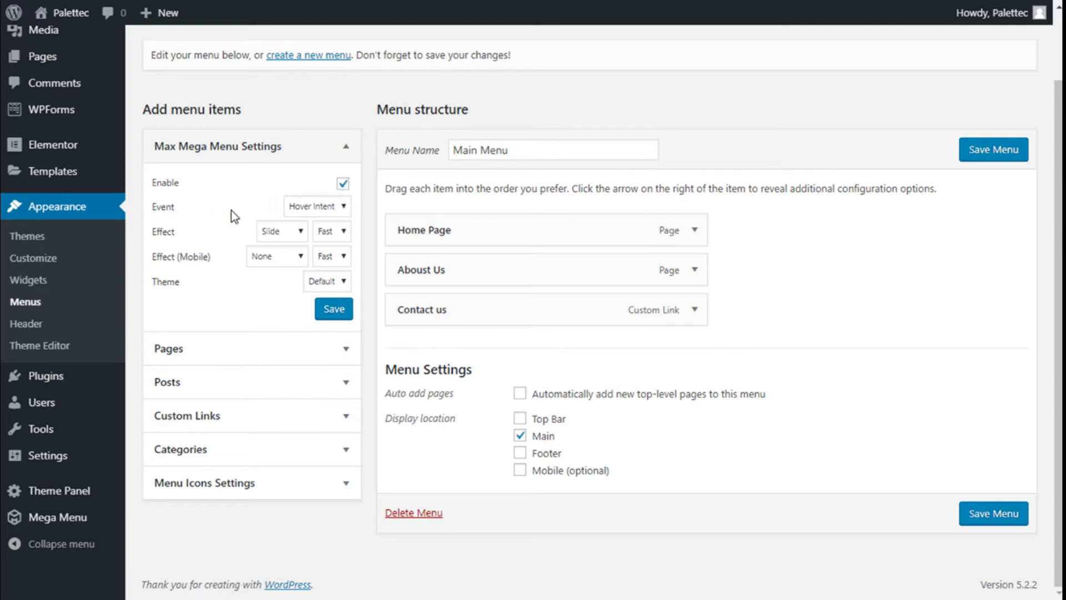
{"action": "left_click", "coordinate": [305, 211]}
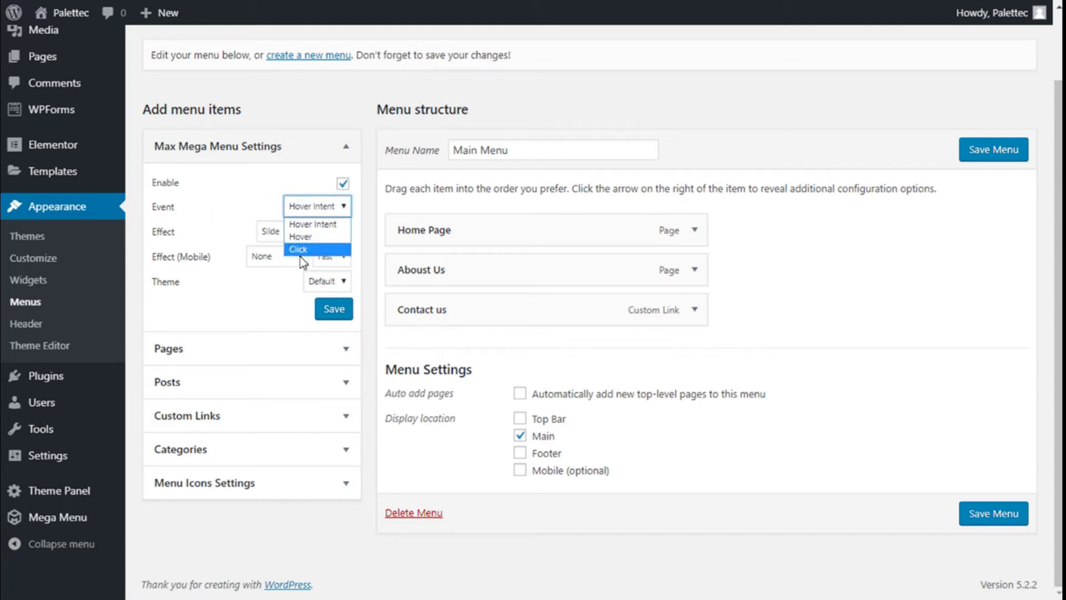
{"action": "left_click", "coordinate": [313, 226]}
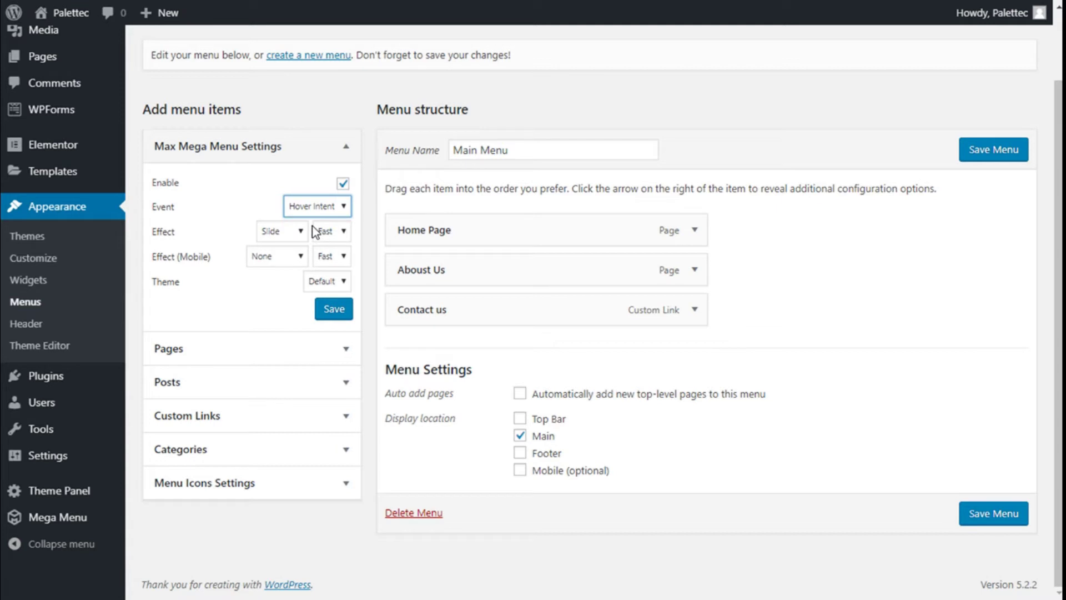
{"action": "left_click", "coordinate": [268, 236]}
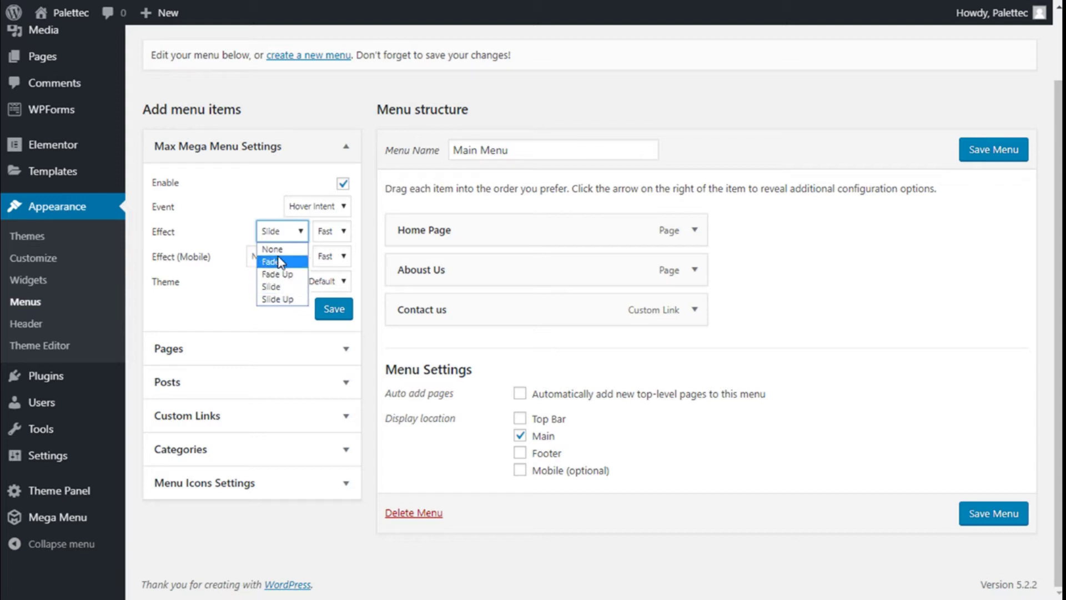
{"action": "left_click", "coordinate": [277, 286]}
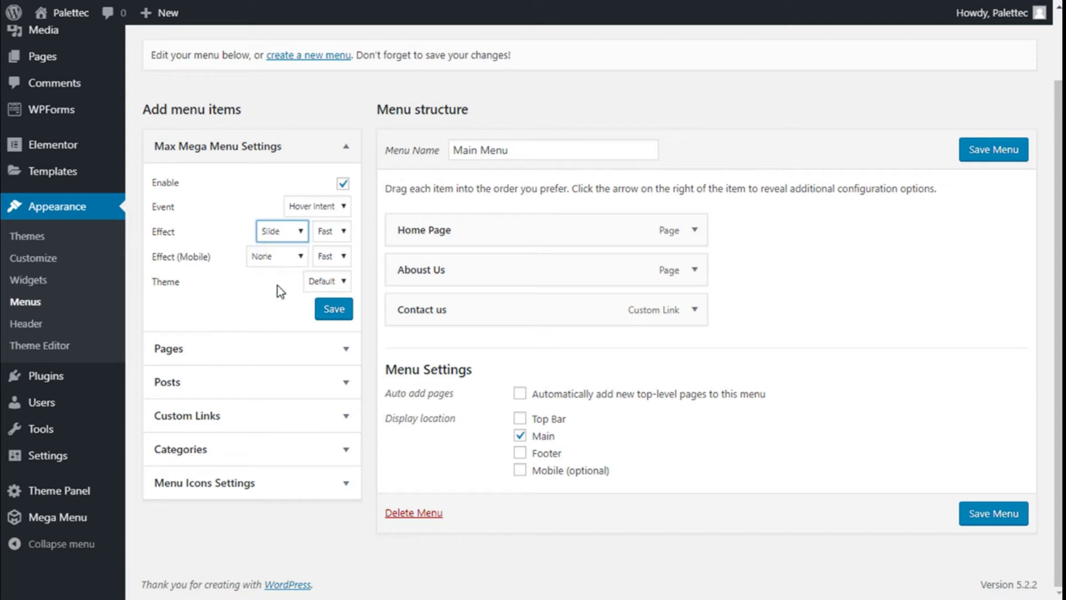
{"action": "left_click", "coordinate": [326, 233]}
{"action": "left_click", "coordinate": [329, 243]}
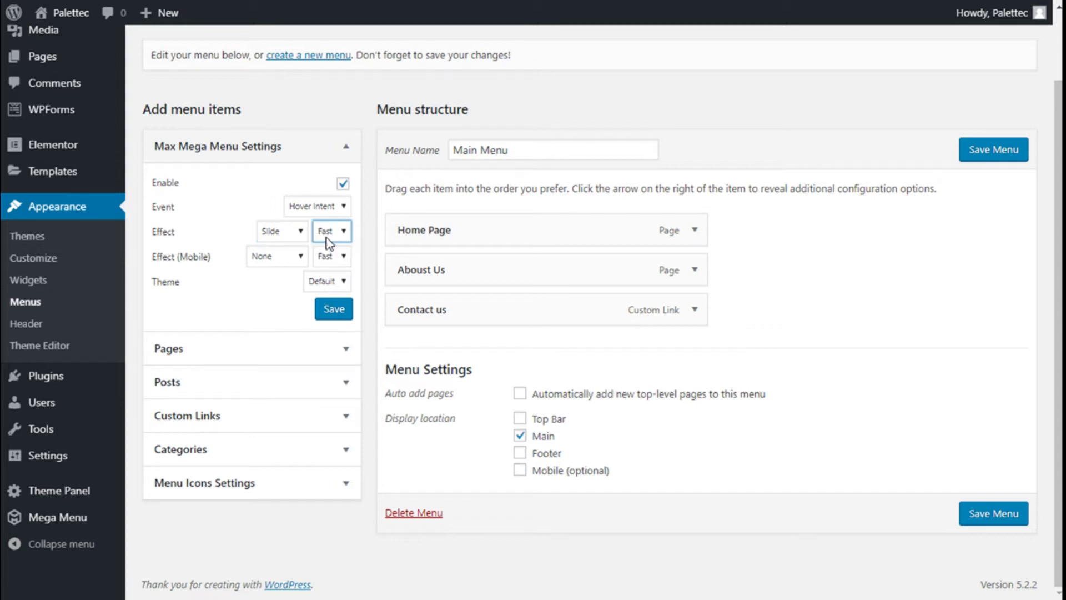
{"action": "left_click", "coordinate": [280, 265]}
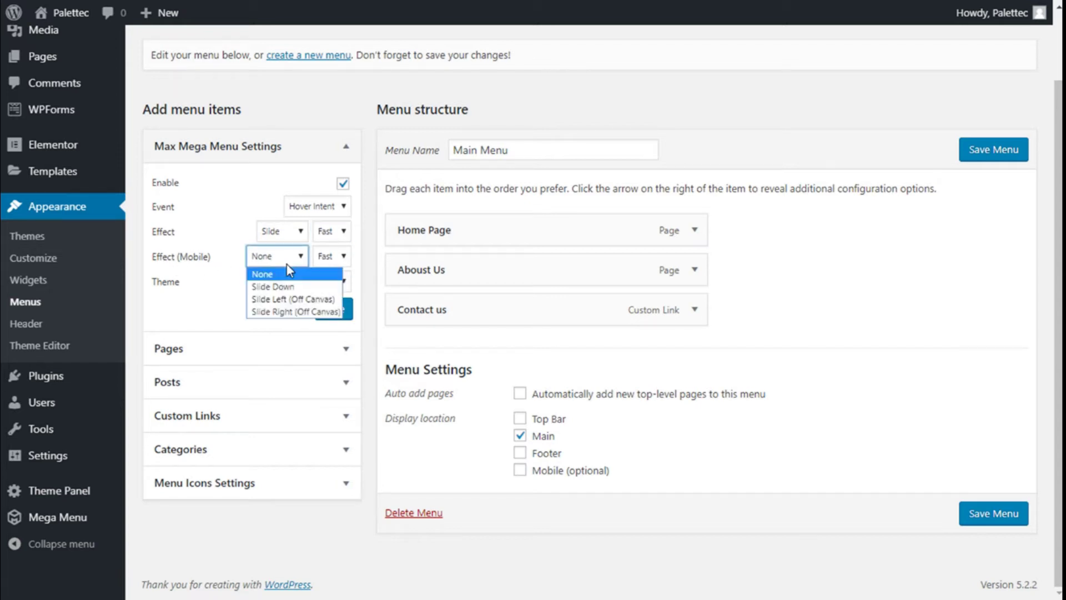
{"action": "left_click", "coordinate": [287, 263]}
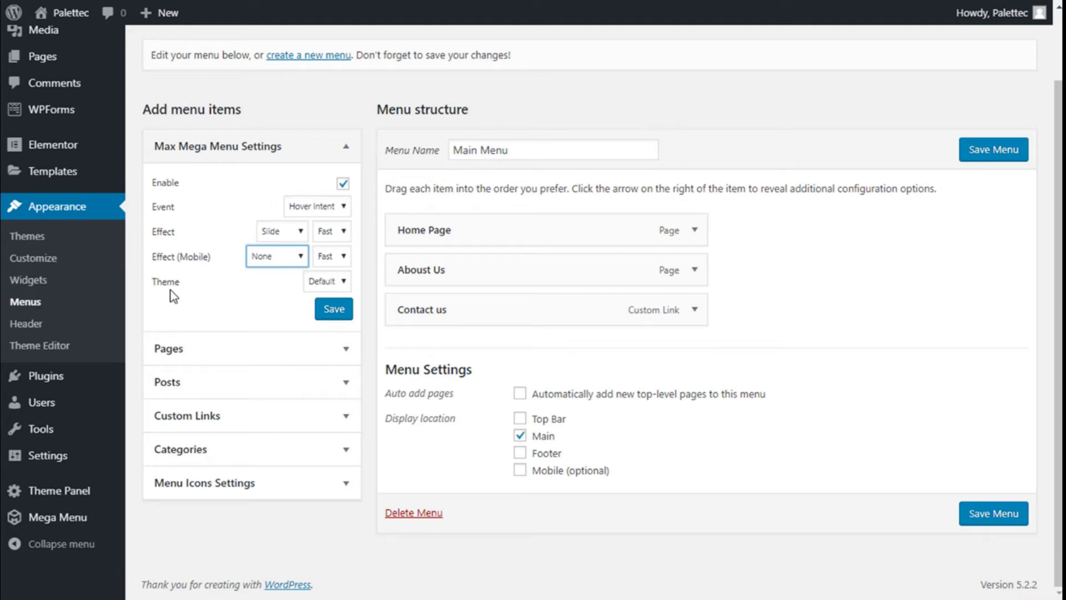
{"action": "left_click", "coordinate": [332, 282]}
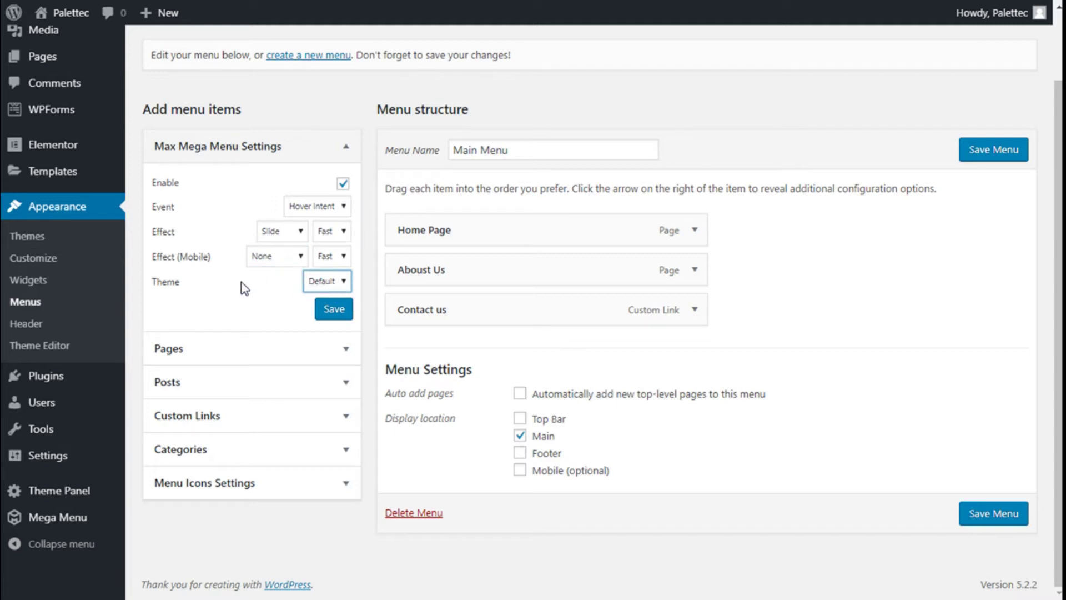
{"action": "left_click", "coordinate": [336, 311]}
Step: Add a custom link 'Section 1' with URL '#' to the Main Menu
{"action": "left_click", "coordinate": [346, 147]}
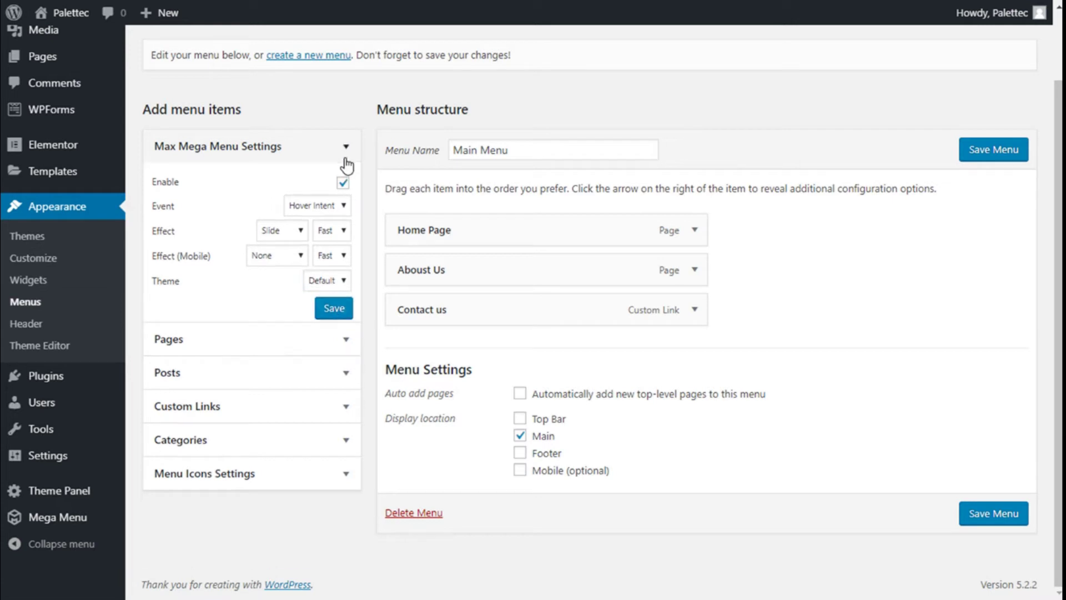
{"action": "left_click", "coordinate": [340, 252]}
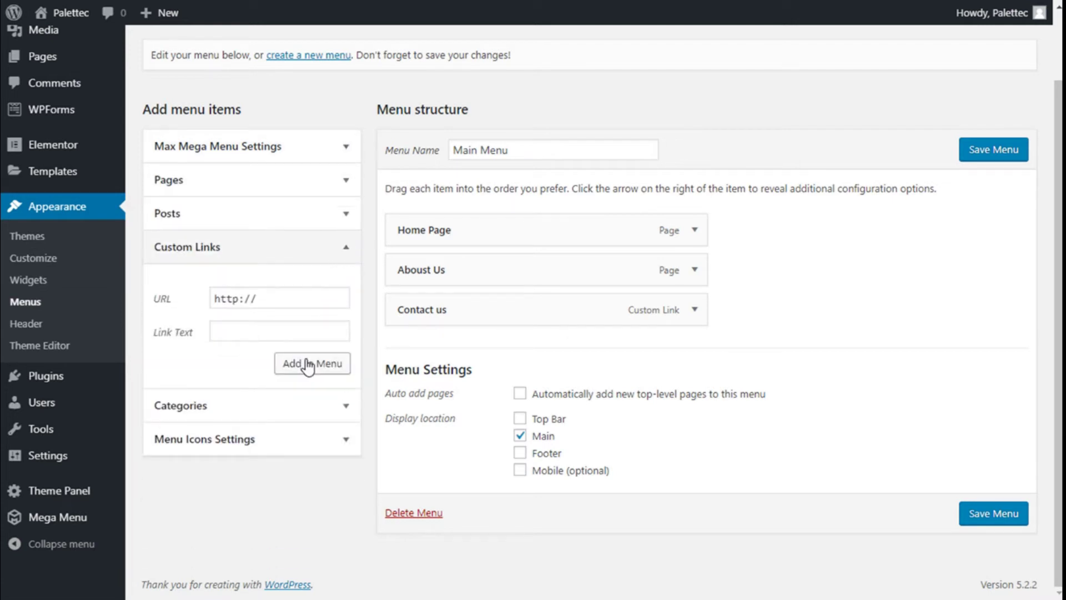
{"action": "left_click", "coordinate": [281, 300]}
{"action": "left_click", "coordinate": [266, 331]}
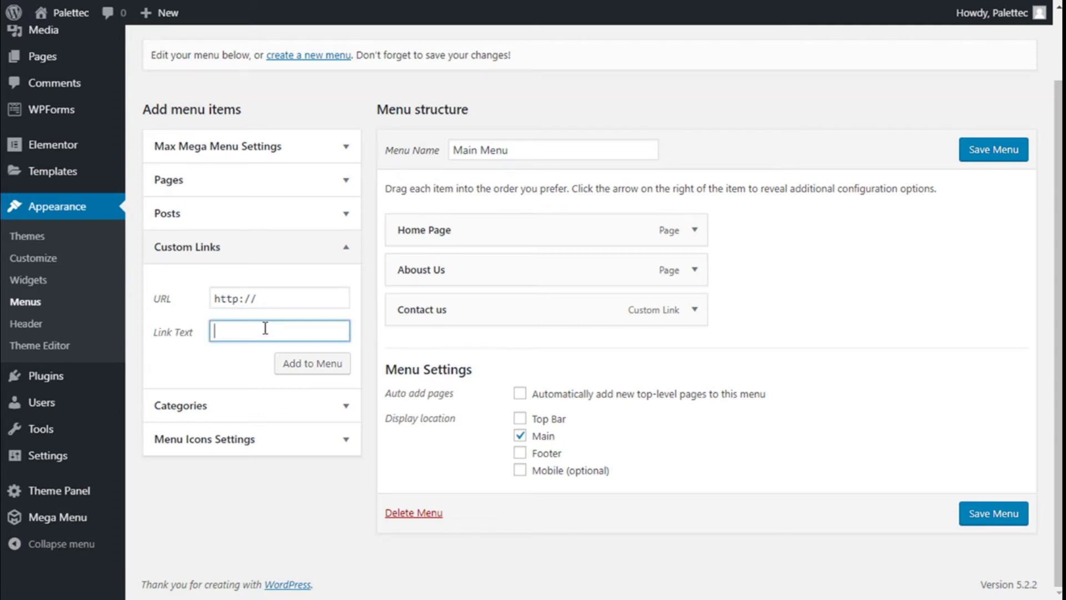
{"action": "type", "text": "Section 1"}
{"action": "left_click", "coordinate": [169, 301]}
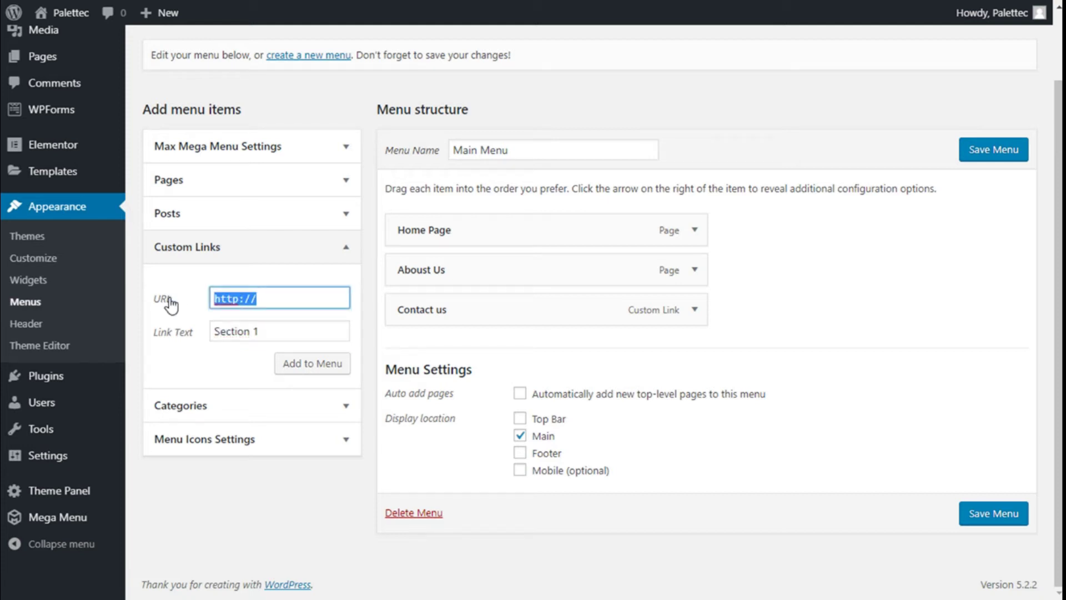
{"action": "type", "text": "#"}
{"action": "left_click", "coordinate": [287, 367]}
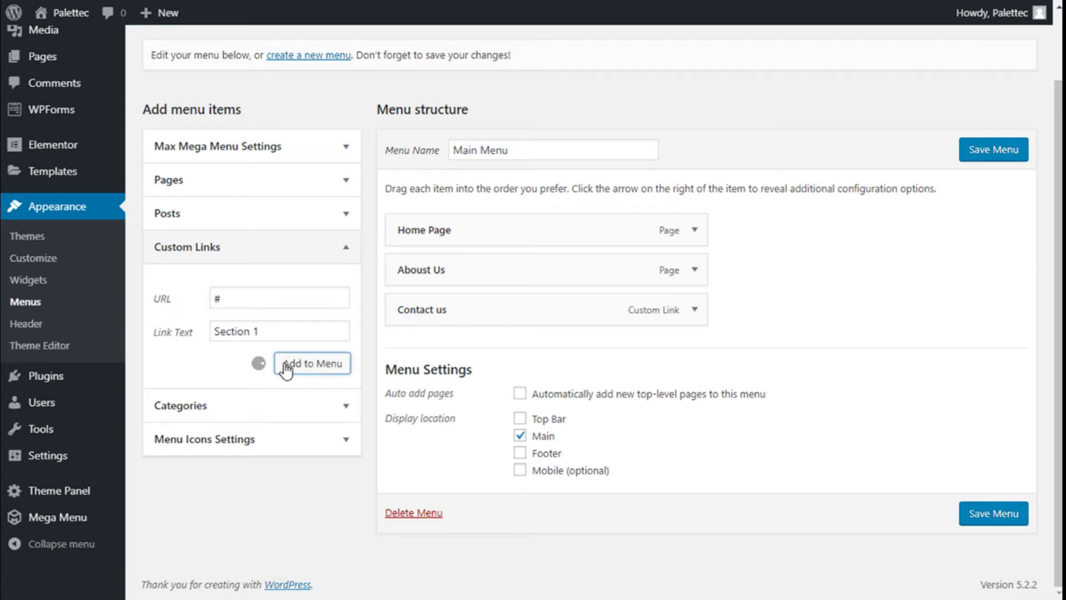
Step: Add a custom link 'Section 2' with URL '#' to the Main Menu
{"action": "left_click", "coordinate": [266, 332]}
{"action": "type", "text": "se"}
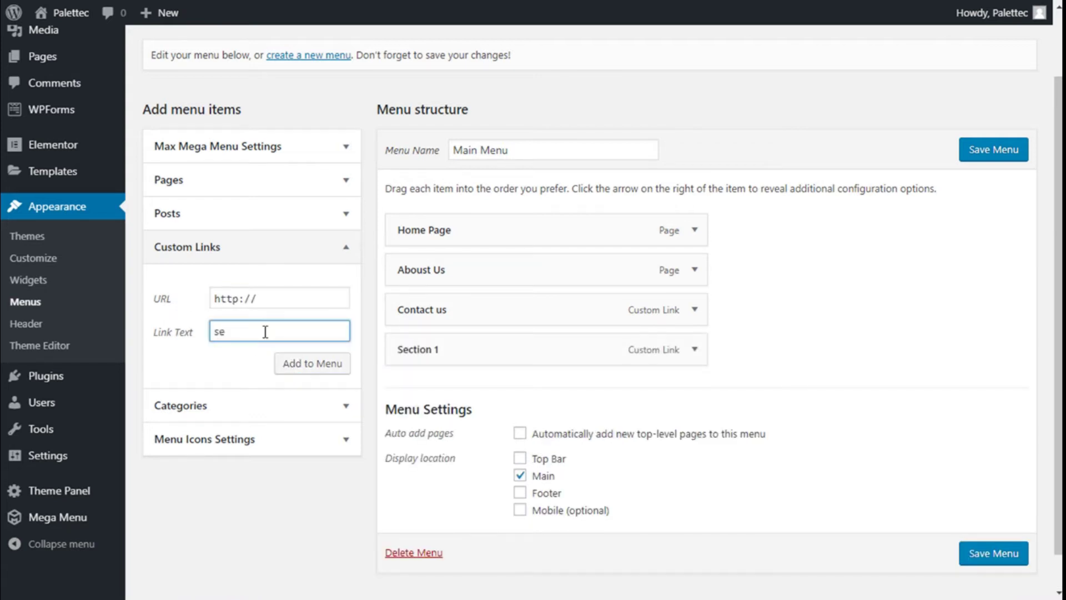
{"action": "key", "text": "BackSpace"}
{"action": "key", "text": "BackSpace"}
{"action": "type", "text": "Section 2"}
{"action": "left_click", "coordinate": [260, 300]}
{"action": "type", "text": "#"}
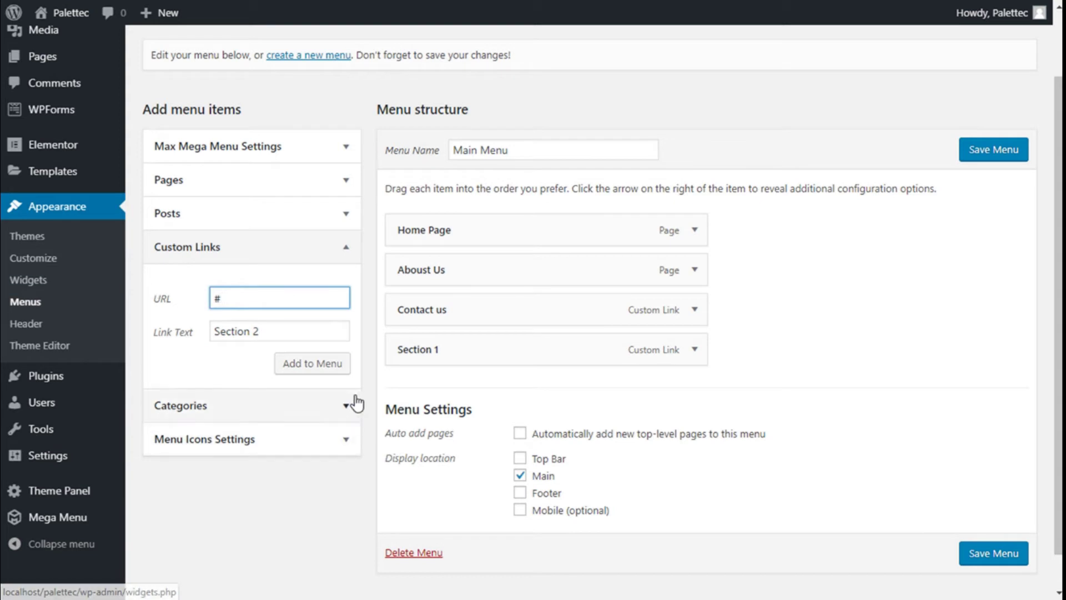
{"action": "left_click", "coordinate": [336, 373]}
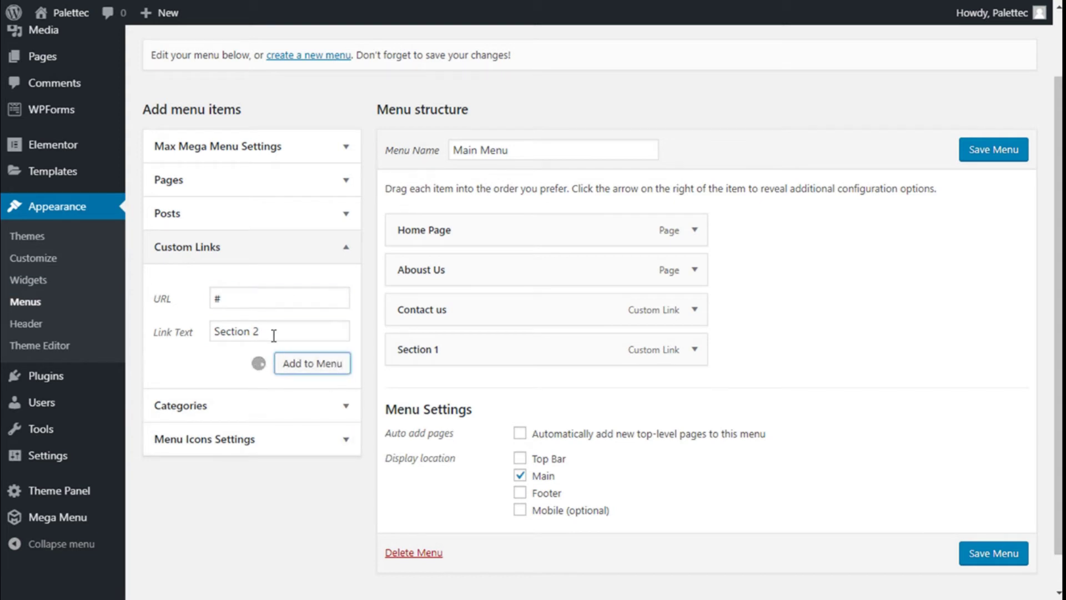
Step: Add a custom link 'Section 3' with URL '#' to the Main Menu
{"action": "left_click", "coordinate": [180, 333]}
{"action": "type", "text": "s"}
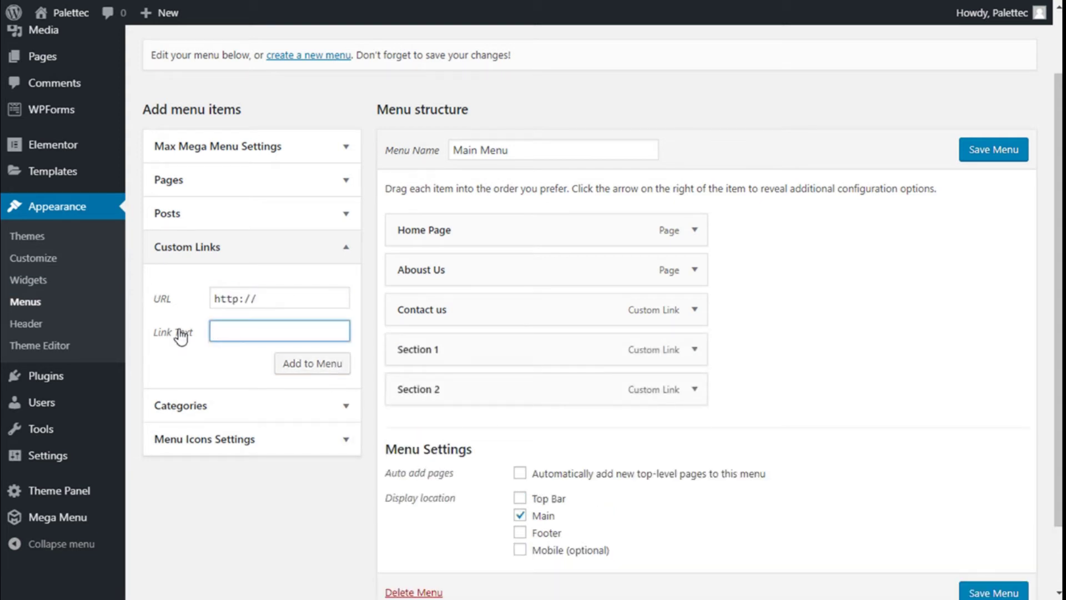
{"action": "type", "text": "Section 3"}
{"action": "left_click", "coordinate": [258, 298]}
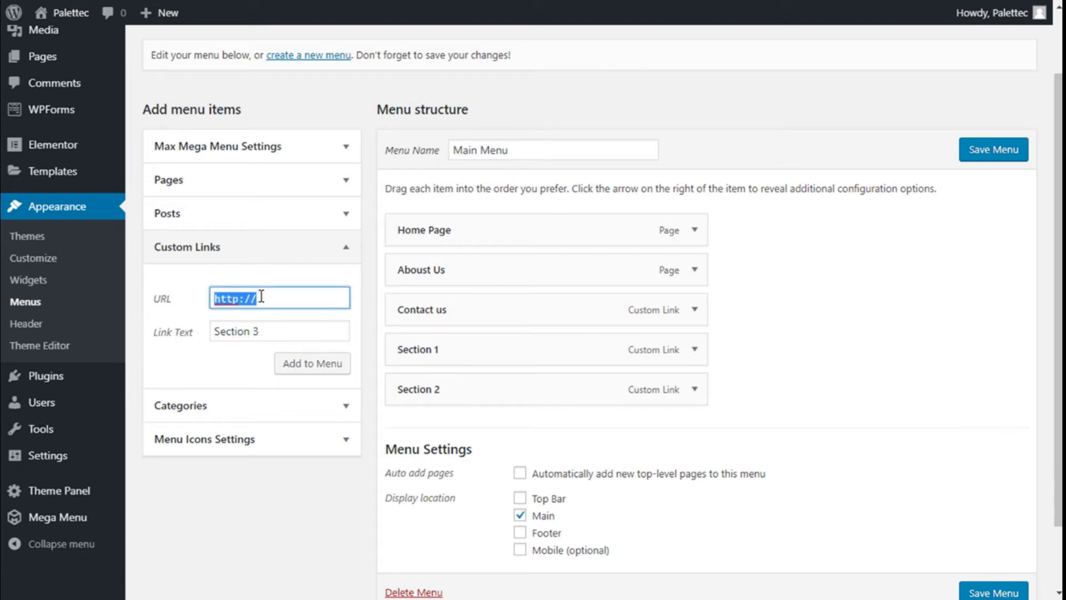
{"action": "type", "text": "#"}
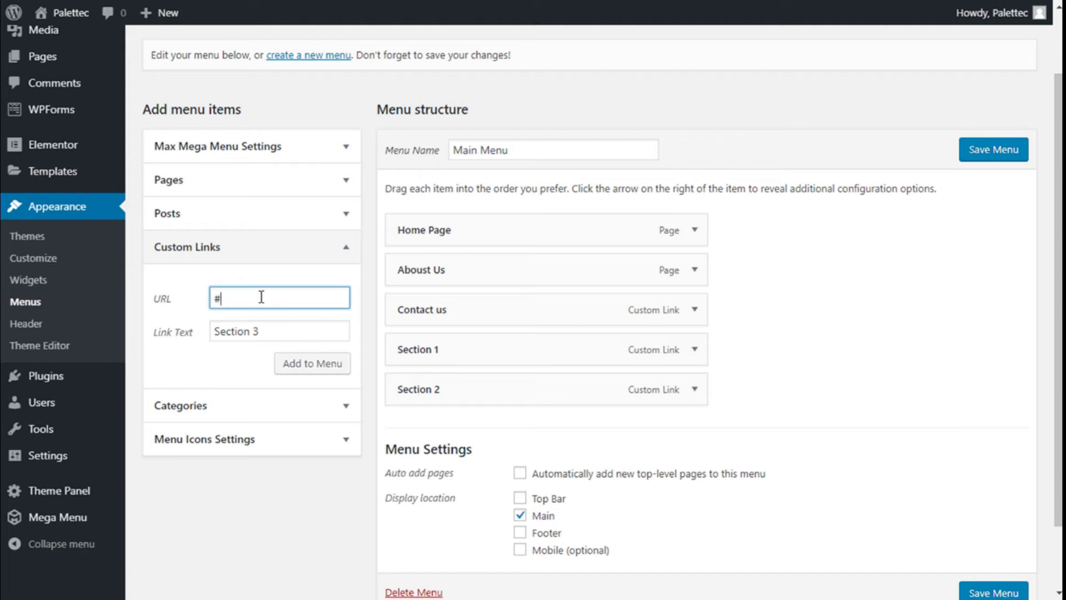
{"action": "left_click", "coordinate": [302, 369]}
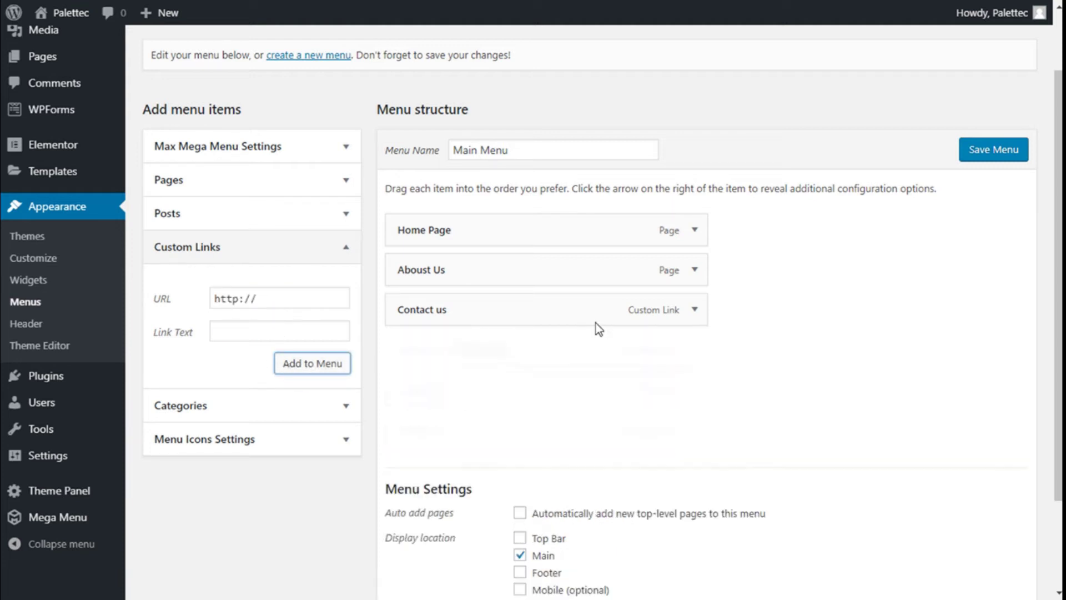
Step: Drag Section 1 and Section 3 under Home Page so all three sections become its sub items
{"action": "left_click_drag", "start_coordinate": [419, 341], "coordinate": [451, 262]}
{"action": "left_click_drag", "start_coordinate": [427, 350], "coordinate": [475, 311]}
{"action": "left_click_drag", "start_coordinate": [448, 425], "coordinate": [482, 348]}
{"action": "mouse_move", "coordinate": [443, 231]}
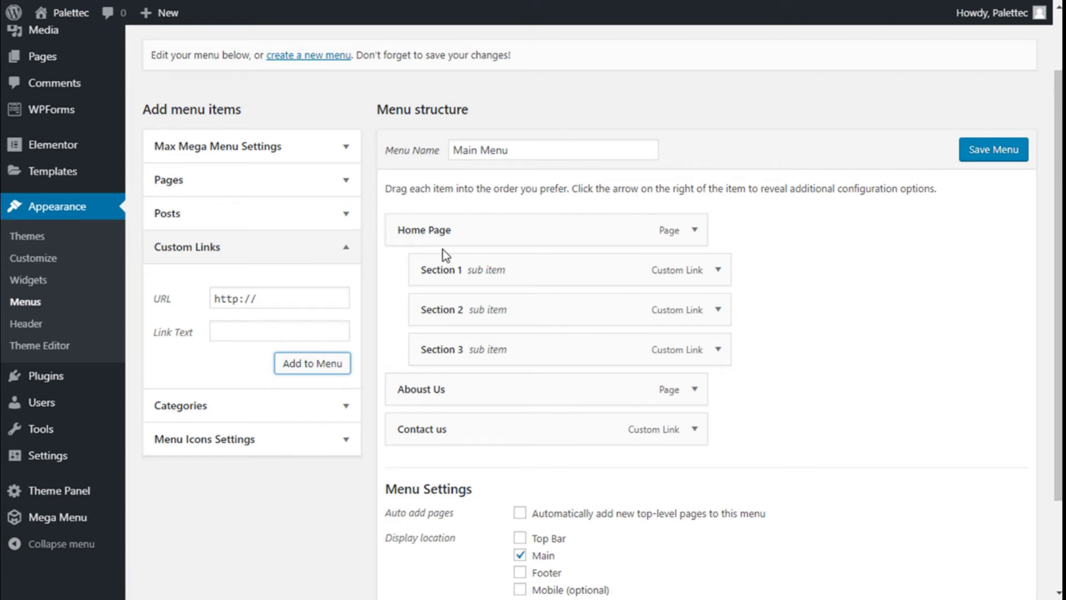
{"action": "mouse_move", "coordinate": [669, 259]}
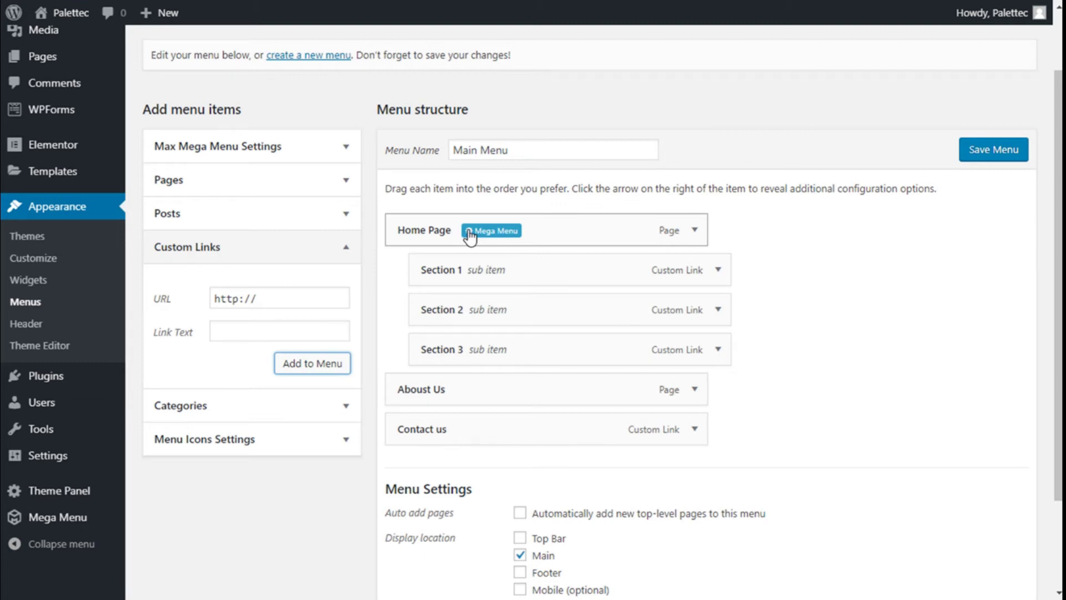
{"action": "left_click", "coordinate": [470, 236]}
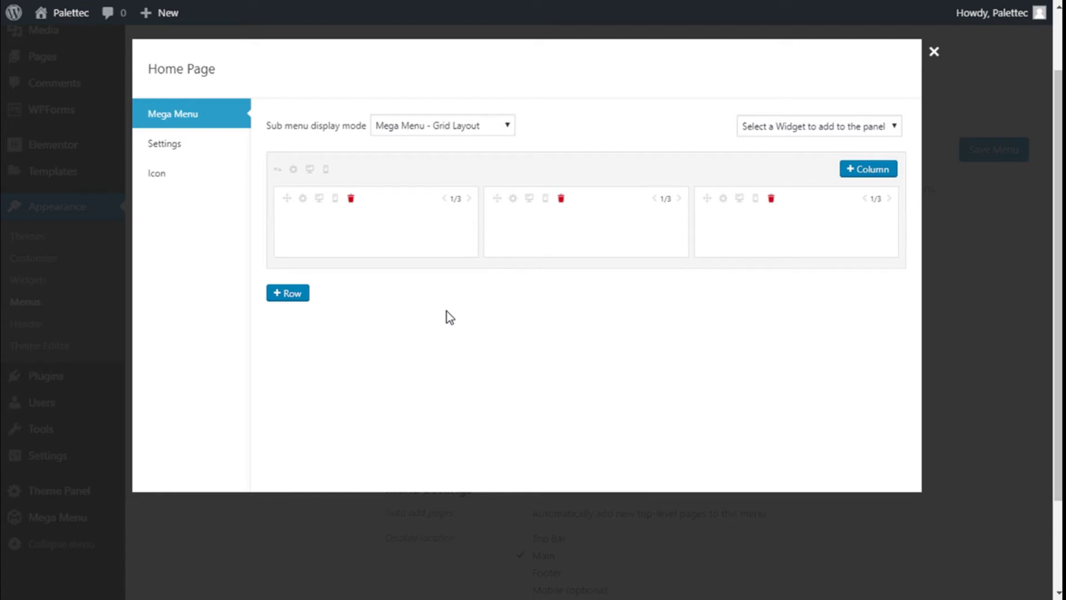
Step: Set Home Page's sub menu display mode to Mega Menu - Grid Layout
{"action": "left_click", "coordinate": [425, 120]}
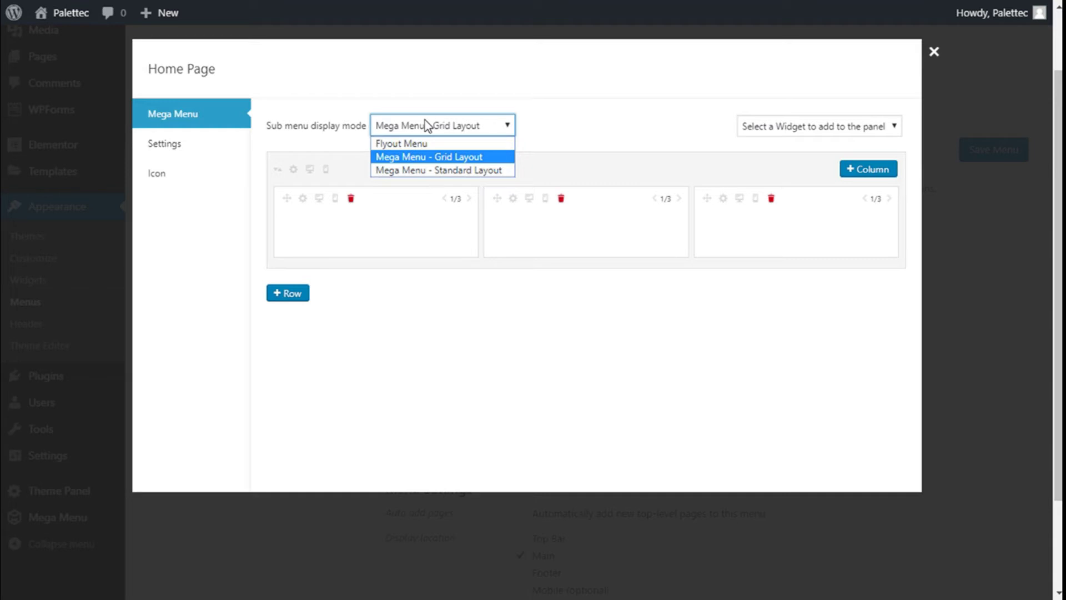
{"action": "left_click", "coordinate": [431, 170]}
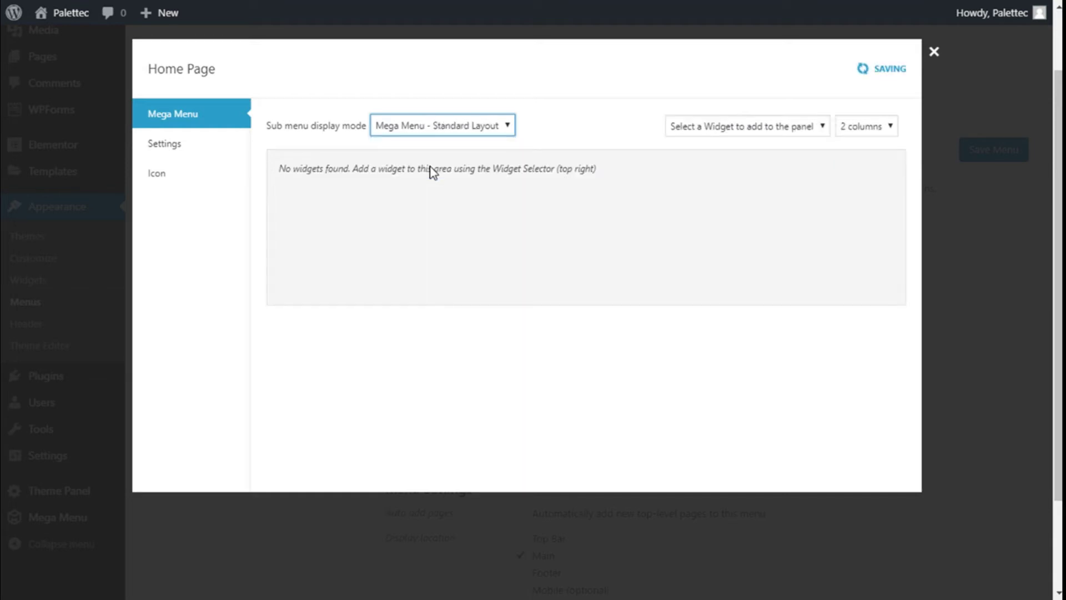
{"action": "left_click", "coordinate": [428, 117]}
{"action": "left_click", "coordinate": [414, 143]}
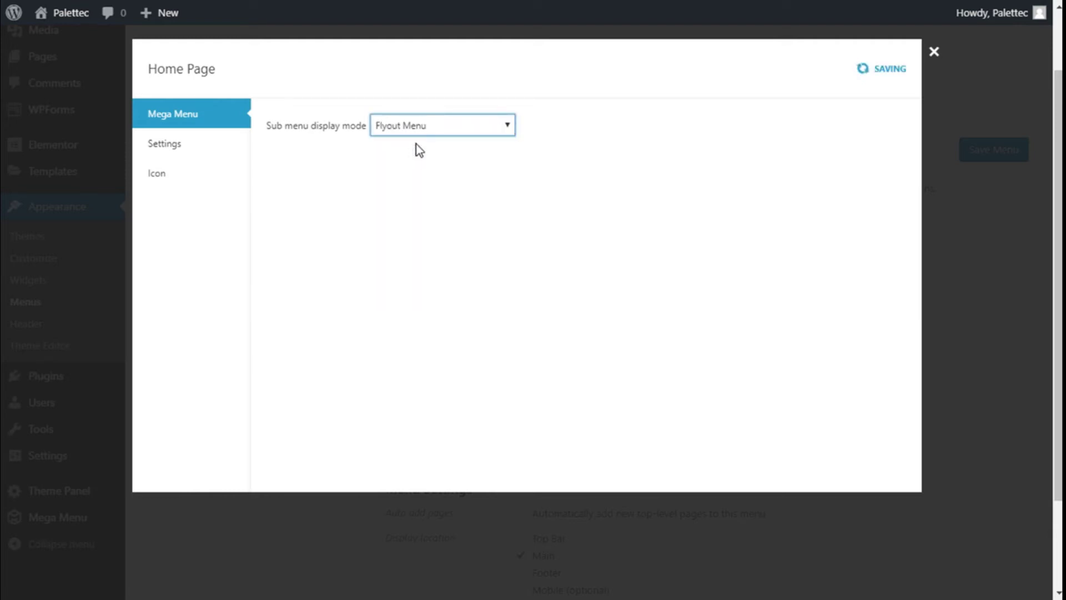
{"action": "left_click", "coordinate": [427, 127]}
{"action": "left_click", "coordinate": [426, 156]}
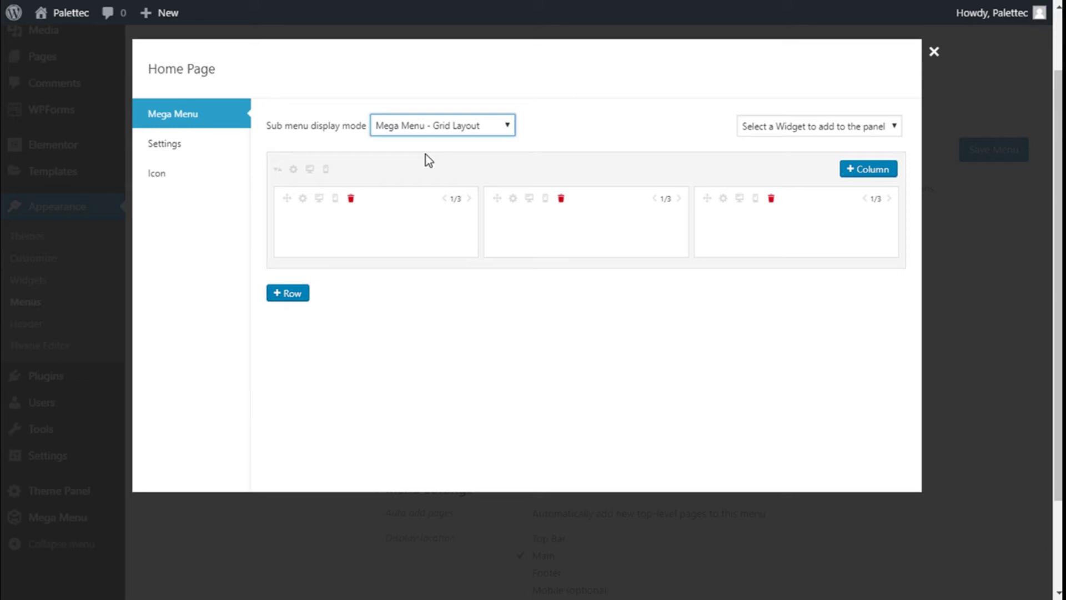
Step: Delete all three columns from the grid row, leaving it empty
{"action": "left_click", "coordinate": [350, 199]}
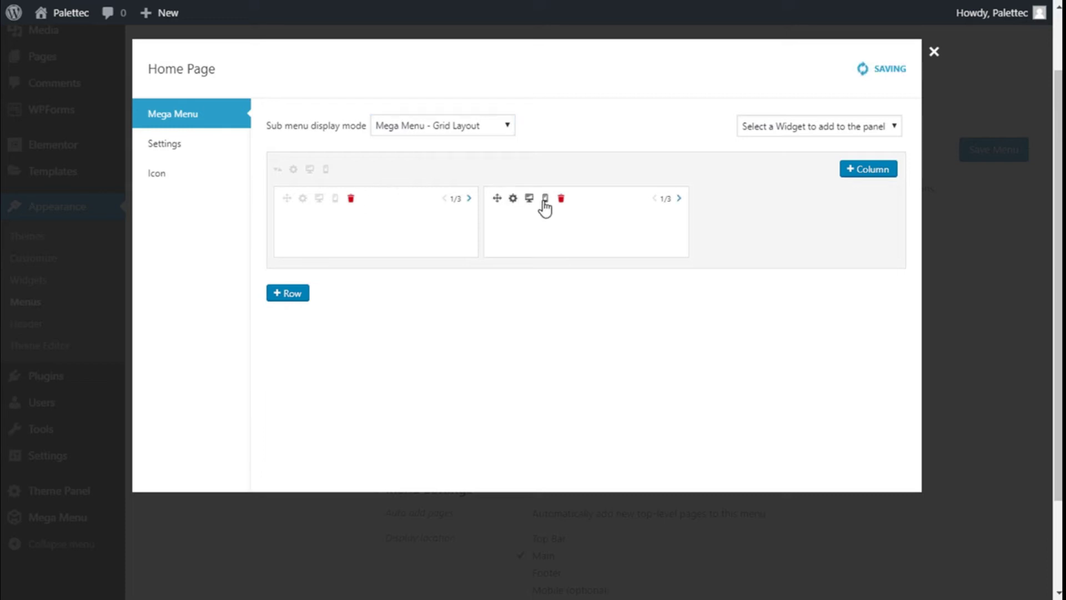
{"action": "left_click", "coordinate": [560, 198]}
{"action": "left_click", "coordinate": [351, 198]}
{"action": "left_click", "coordinate": [188, 145]}
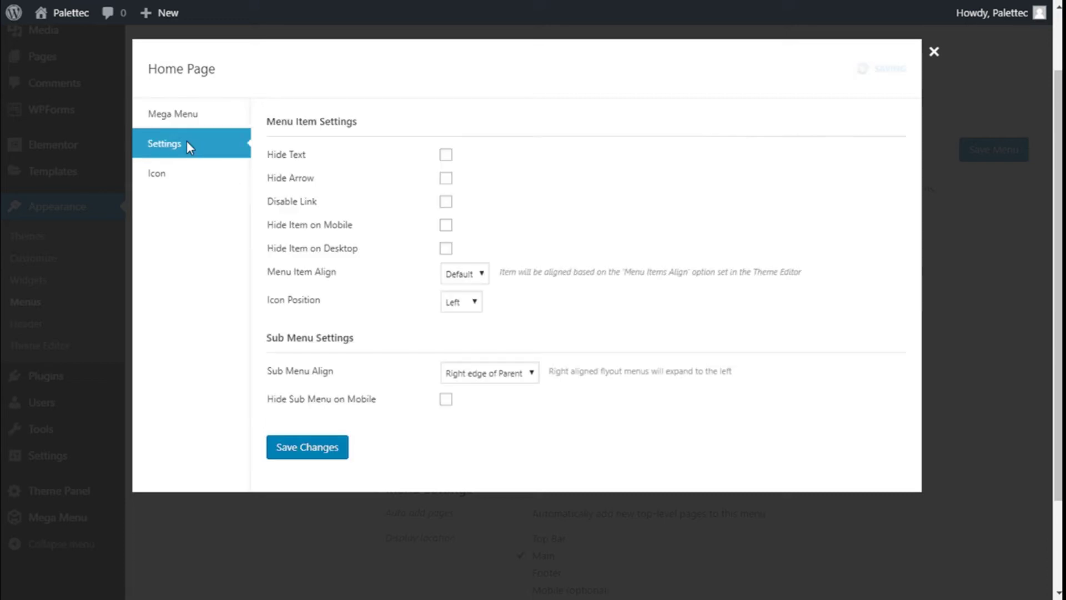
{"action": "left_click", "coordinate": [222, 123]}
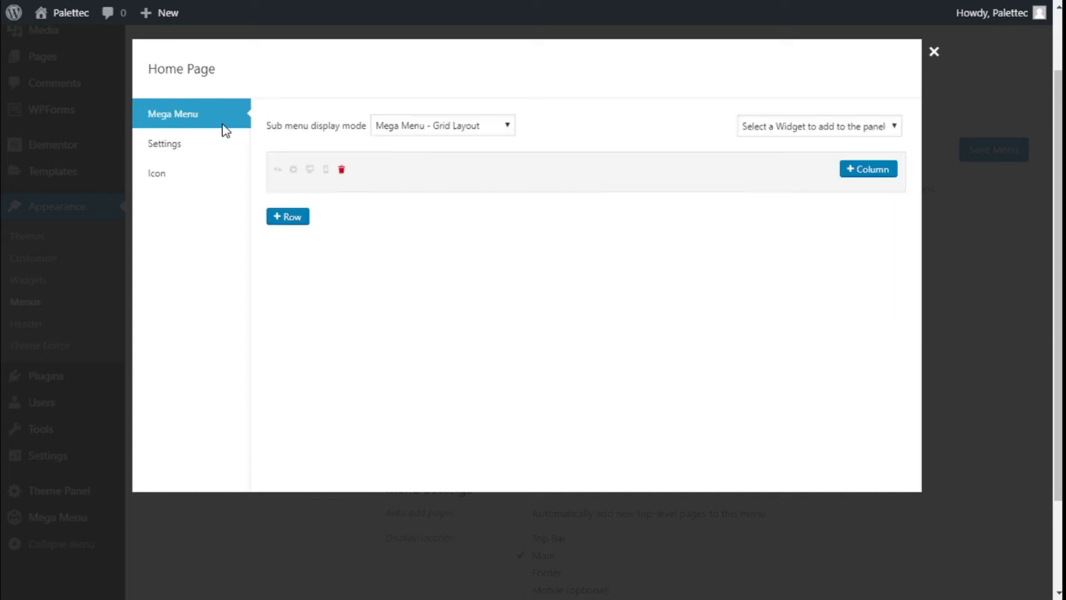
{"action": "left_click", "coordinate": [293, 170]}
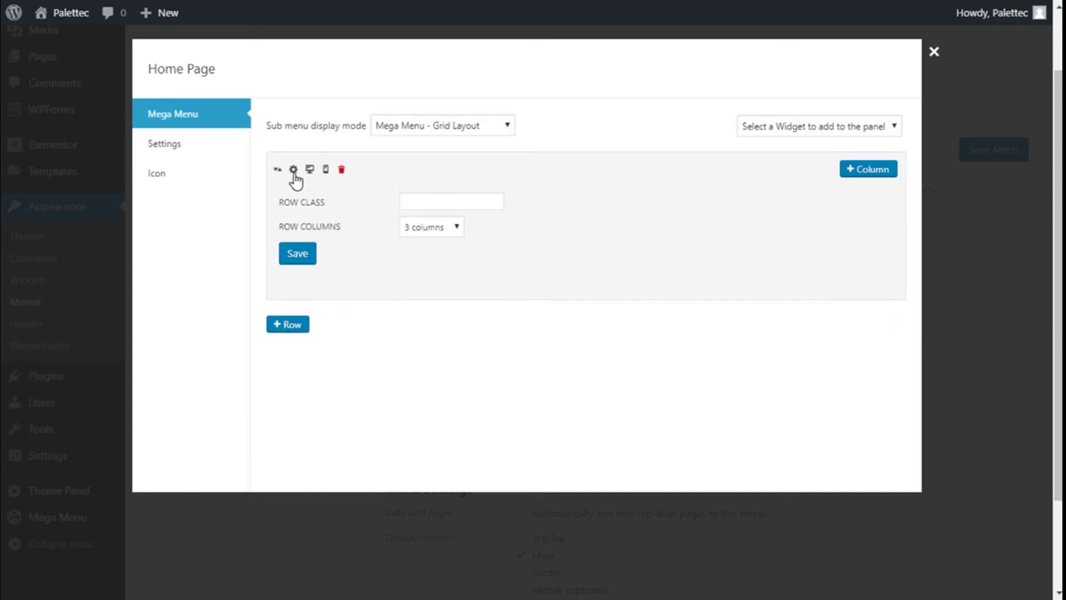
Step: Keep the row at 3 columns and add a first column narrowed to 1/3 width
{"action": "left_click", "coordinate": [432, 232]}
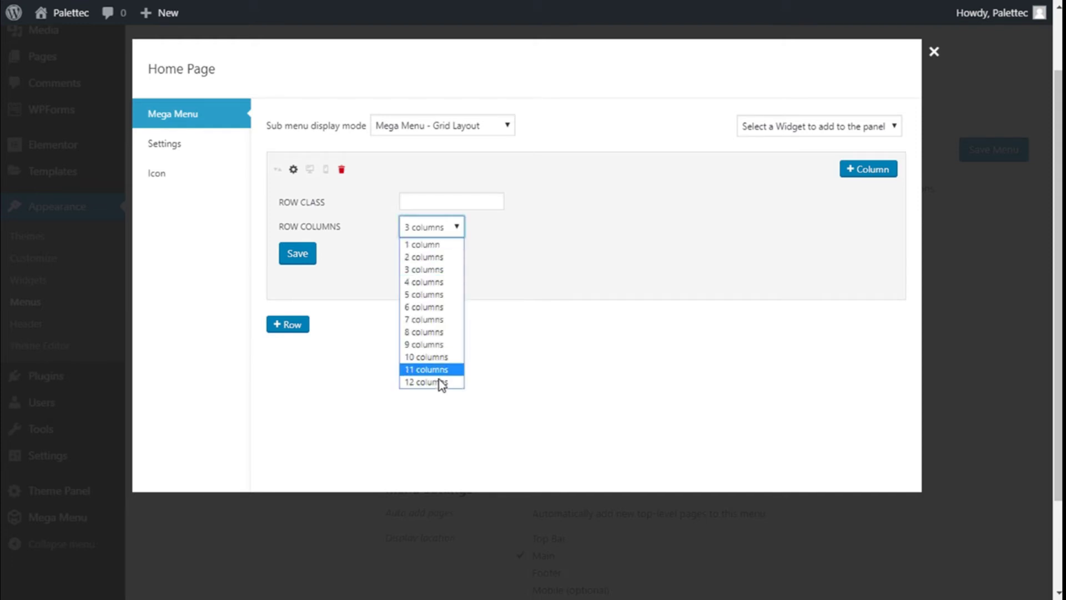
{"action": "left_click", "coordinate": [443, 272]}
{"action": "left_click", "coordinate": [298, 259]}
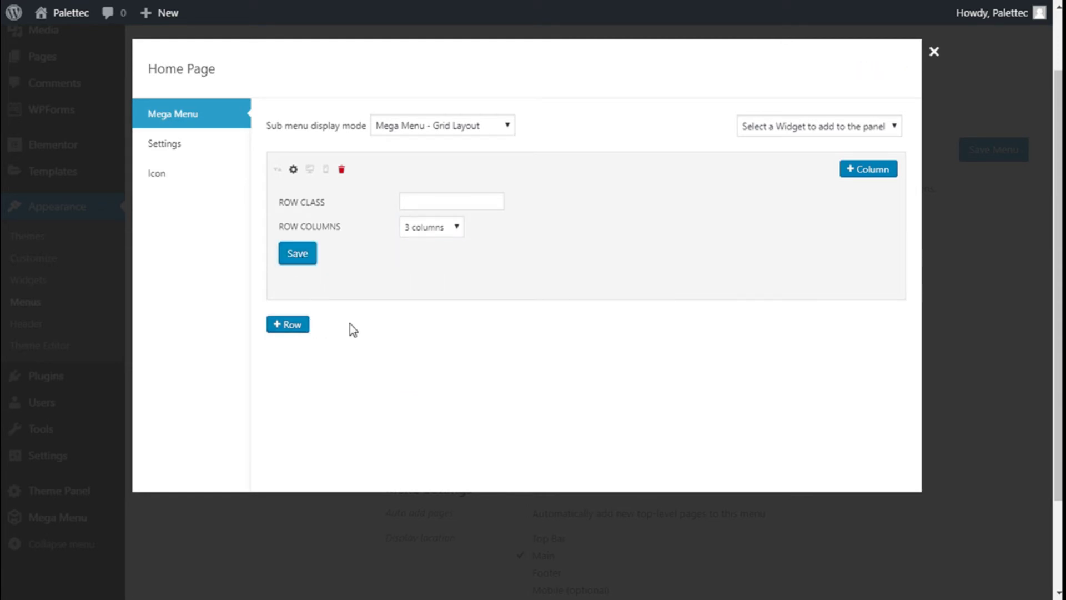
{"action": "left_click", "coordinate": [870, 170]}
{"action": "left_click", "coordinate": [866, 178]}
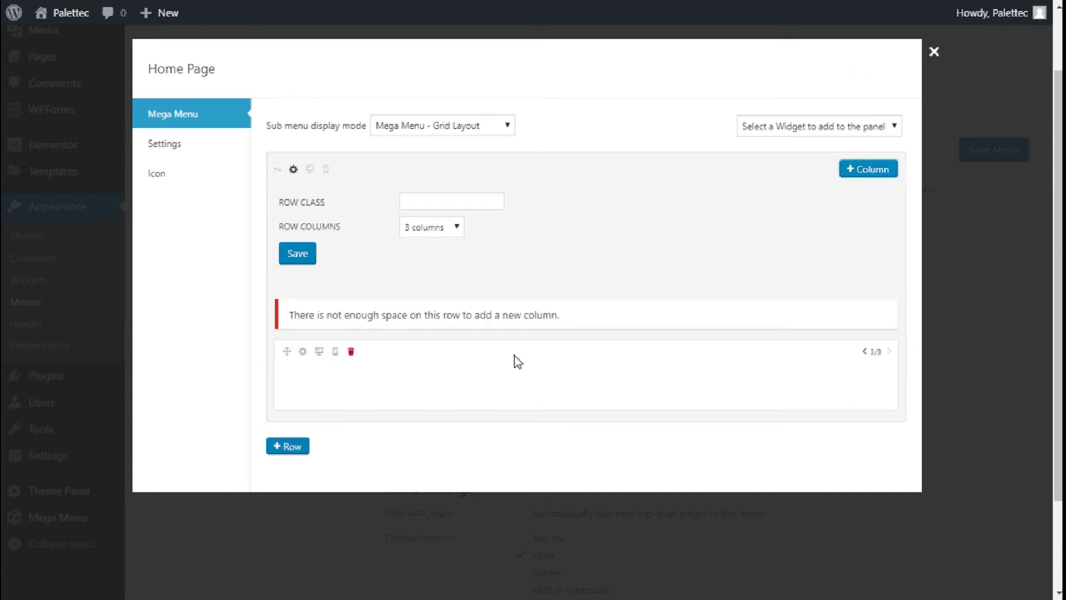
{"action": "left_click", "coordinate": [864, 306]}
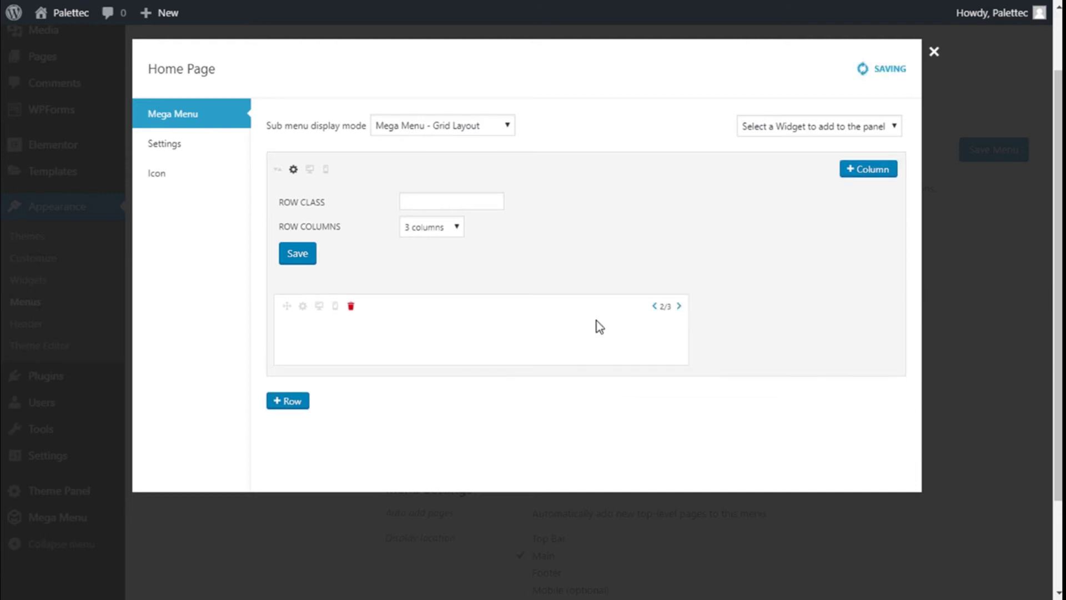
{"action": "left_click", "coordinate": [654, 307]}
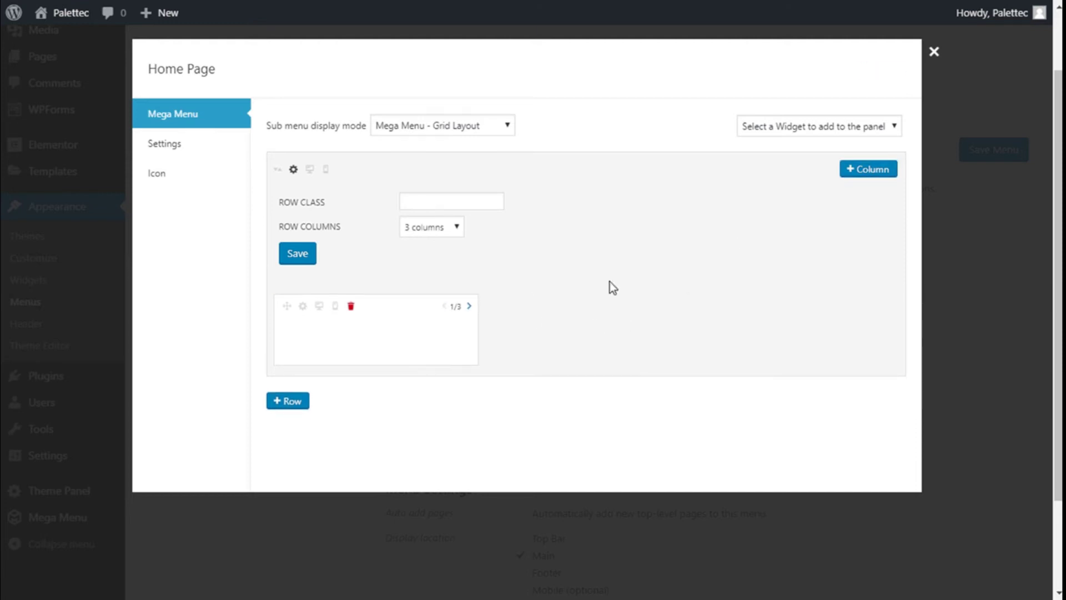
Step: Add second and third 1/3-width columns to the Home Page grid row
{"action": "left_click", "coordinate": [870, 176]}
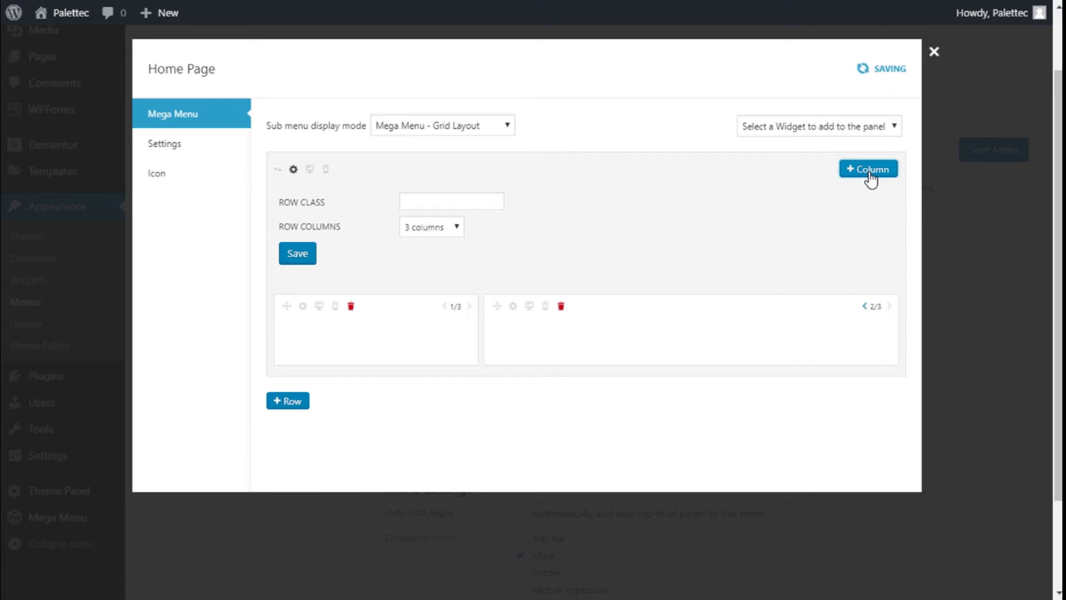
{"action": "left_click", "coordinate": [870, 176]}
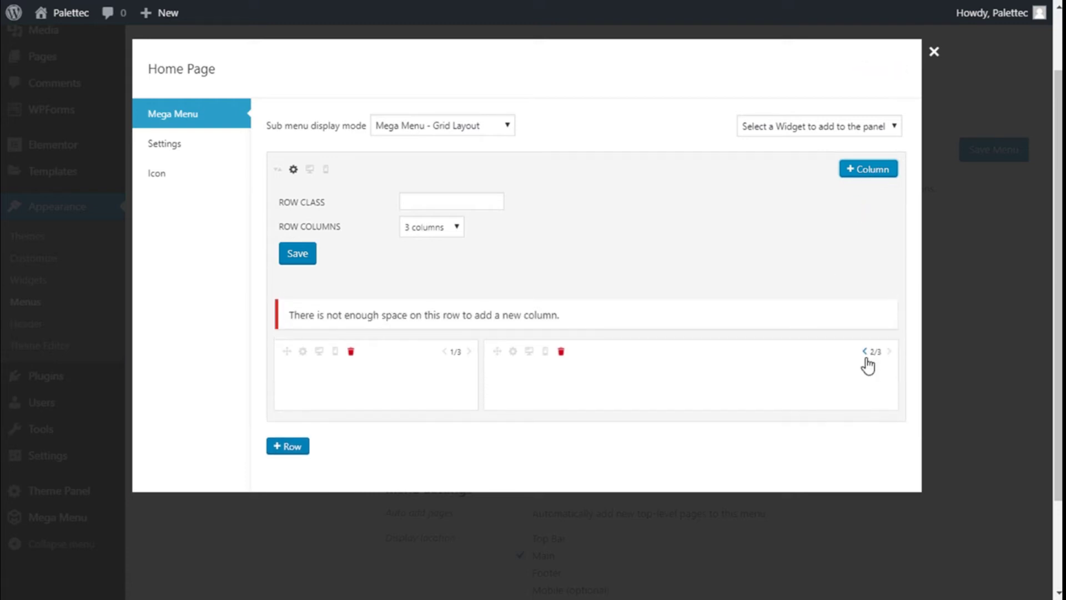
{"action": "left_click", "coordinate": [865, 355]}
{"action": "left_click", "coordinate": [863, 174]}
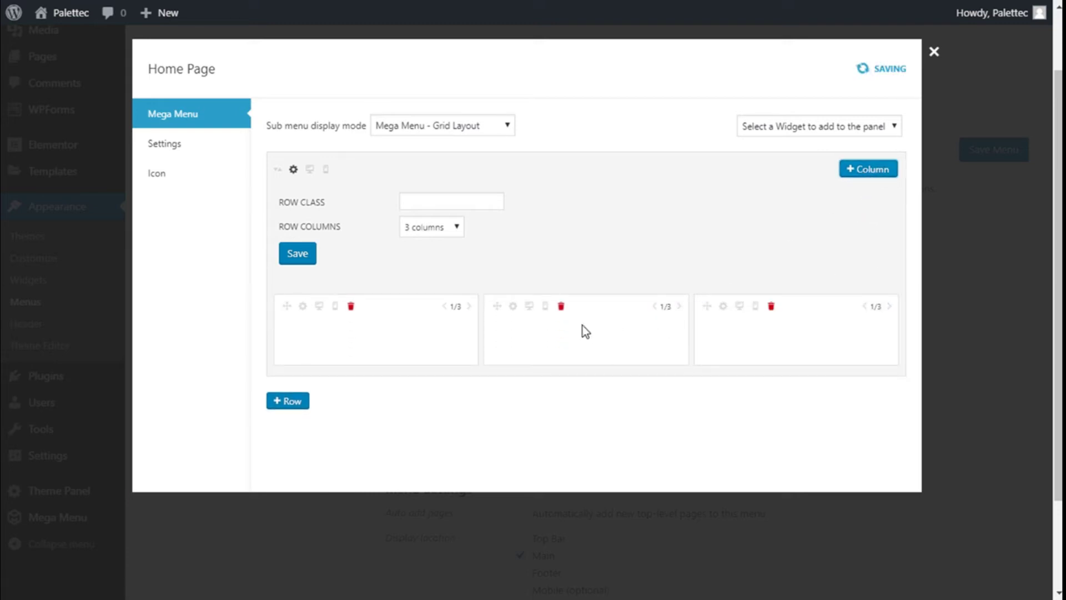
{"action": "left_click", "coordinate": [513, 306]}
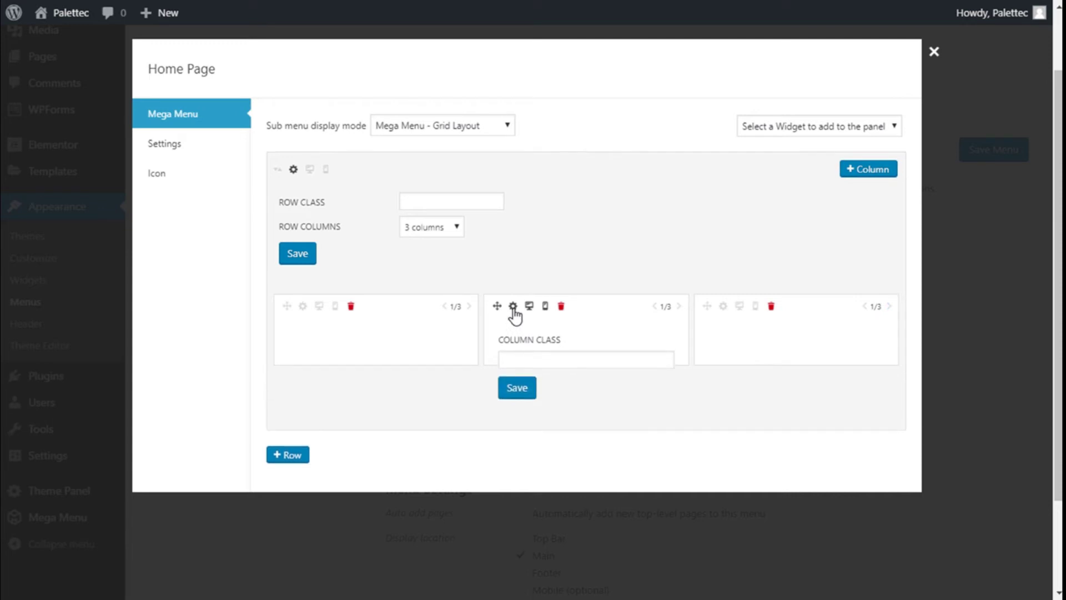
{"action": "left_click", "coordinate": [513, 308]}
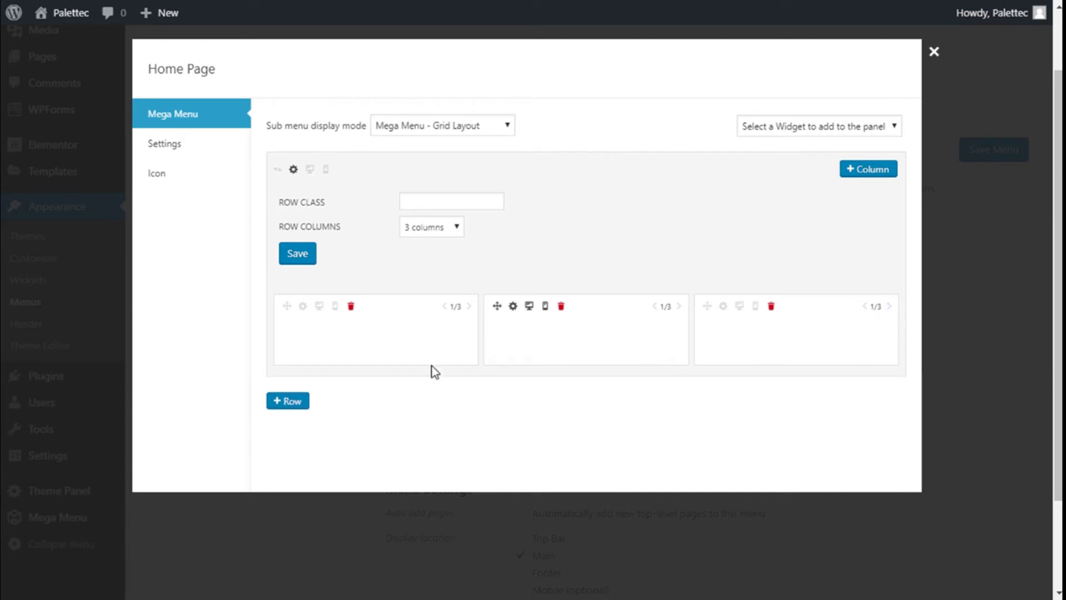
{"action": "left_click", "coordinate": [930, 61]}
Step: Save the Main Menu and confirm the update notice
{"action": "left_click", "coordinate": [994, 158]}
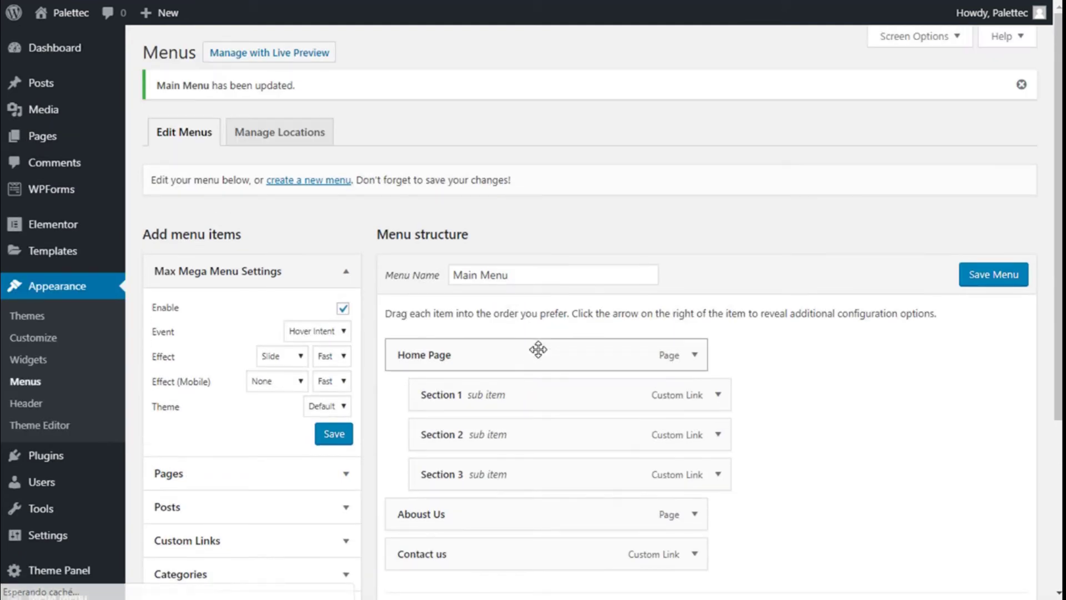
{"action": "scroll", "coordinate": [784, 283], "scroll_direction": "down", "scroll_amount": 1}
{"action": "scroll", "coordinate": [783, 282], "scroll_direction": "down", "scroll_amount": 1}
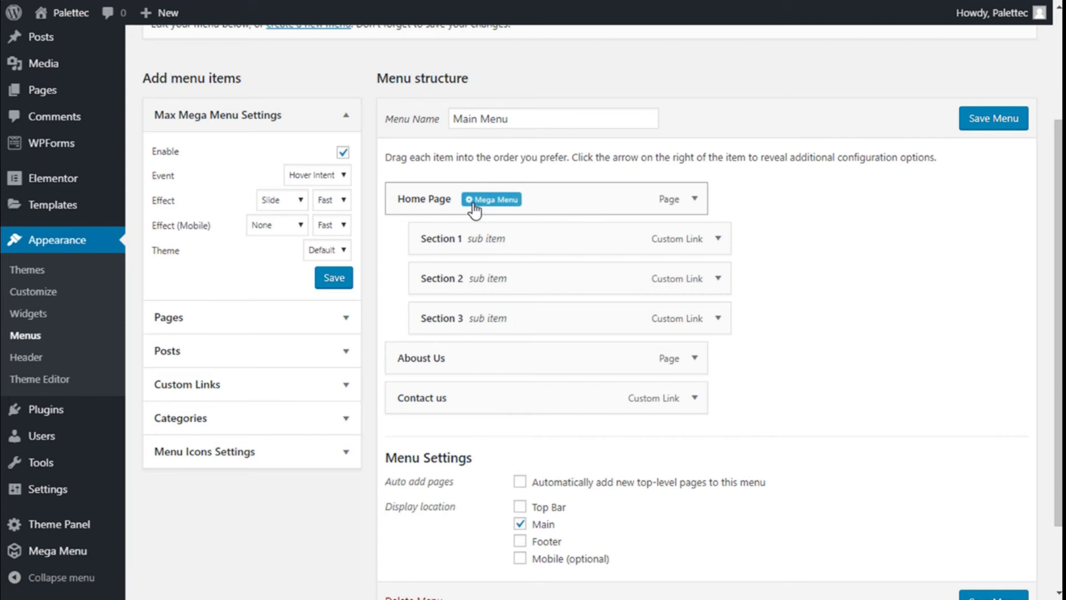
Step: Place Section 1 and Section 3 beside Section 2, shrinking Section 2 to 1/3 so all share one row
{"action": "left_click", "coordinate": [473, 201]}
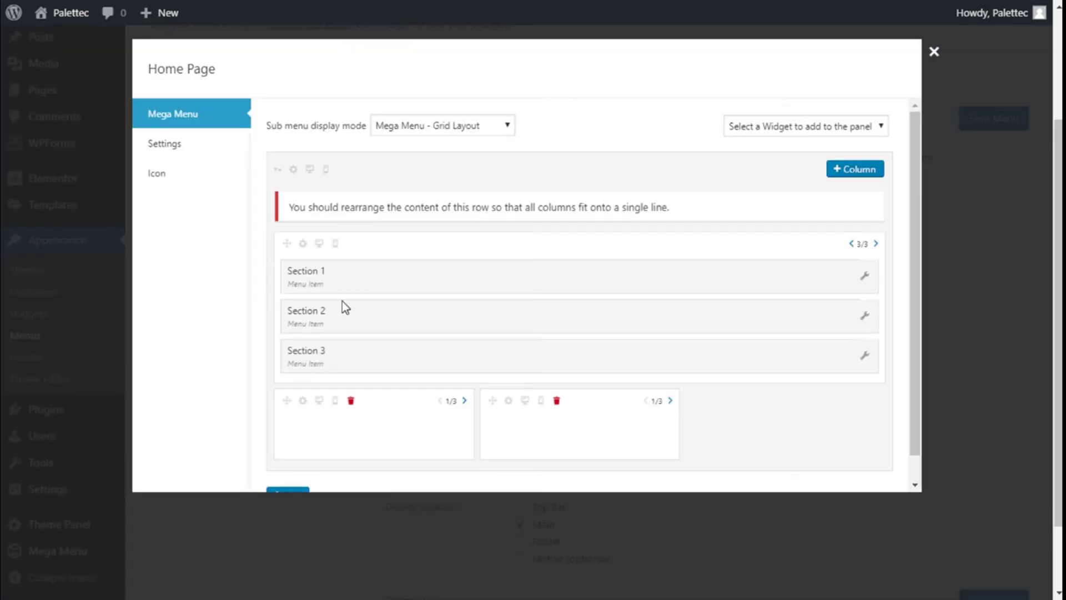
{"action": "scroll", "coordinate": [445, 339], "scroll_direction": "down", "scroll_amount": 1}
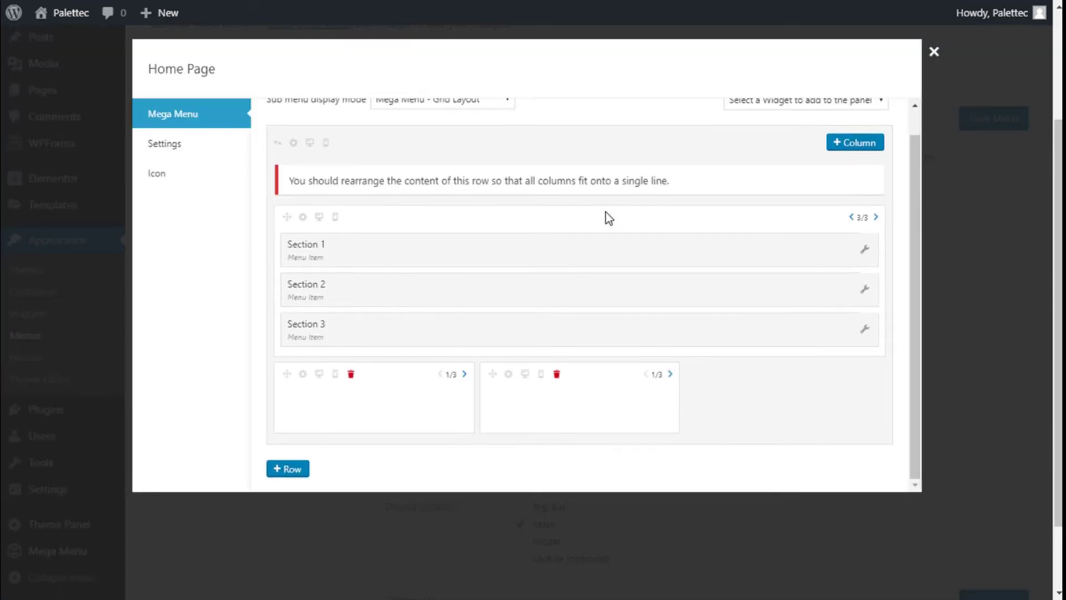
{"action": "left_click_drag", "start_coordinate": [298, 241], "coordinate": [309, 376]}
{"action": "left_click_drag", "start_coordinate": [312, 319], "coordinate": [544, 355]}
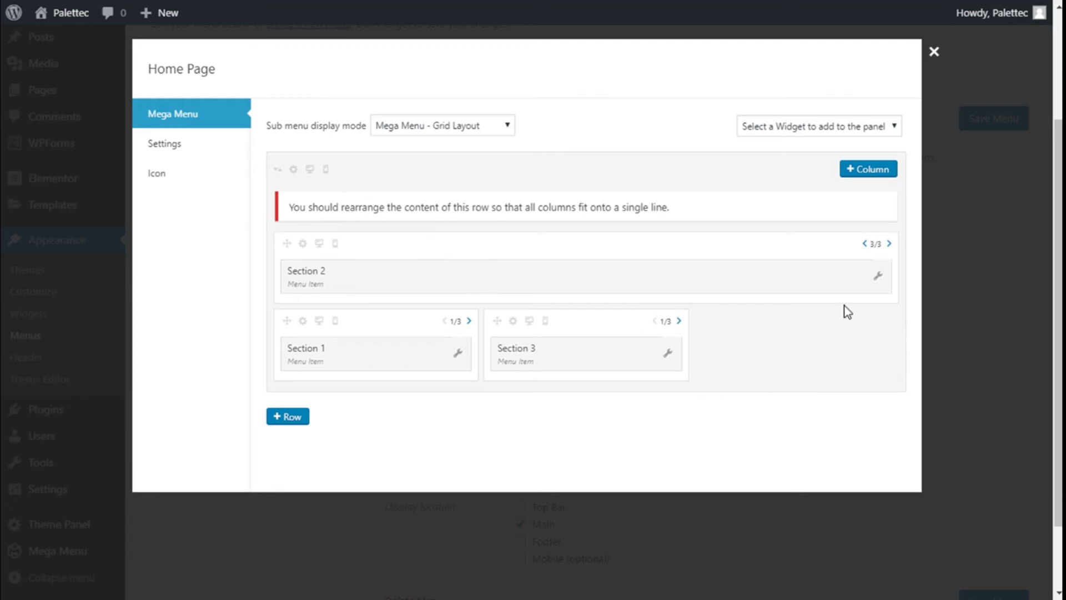
{"action": "left_click", "coordinate": [864, 244]}
{"action": "left_click", "coordinate": [654, 244]}
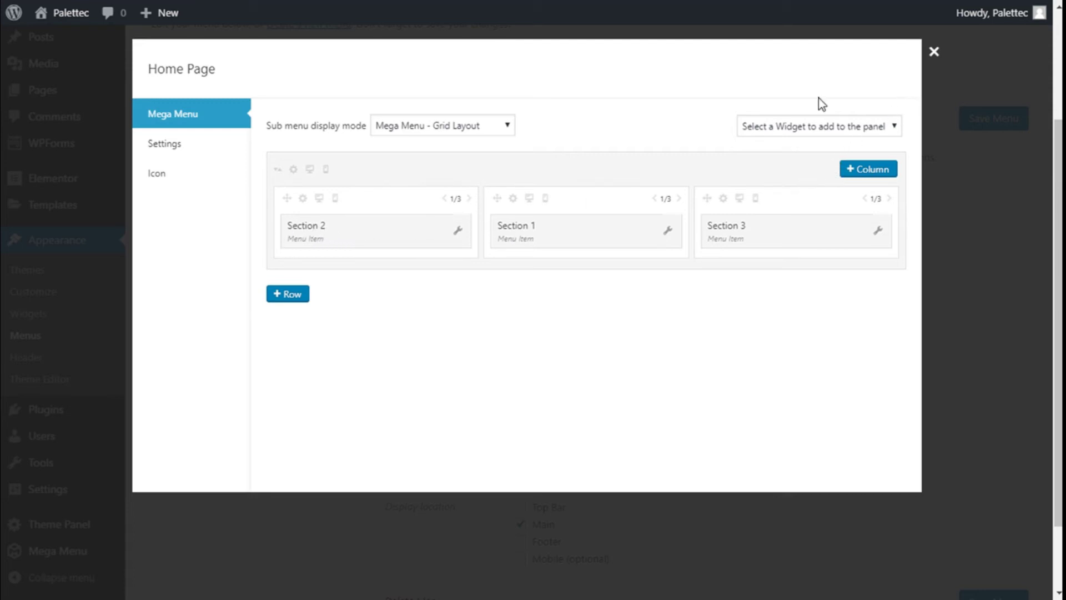
{"action": "left_click", "coordinate": [174, 147]}
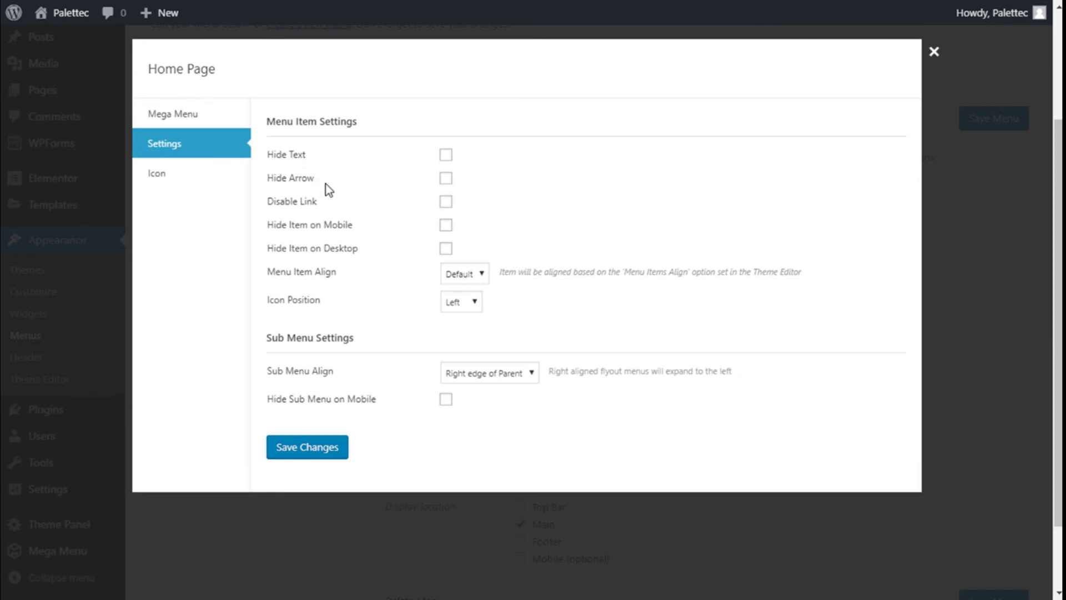
Step: Tick Hide Arrow for Home Page, keeping Default alignment, left icon position and right-edge sub menus
{"action": "left_click", "coordinate": [445, 180]}
{"action": "left_click", "coordinate": [479, 272]}
{"action": "left_click", "coordinate": [478, 272]}
{"action": "left_click", "coordinate": [472, 306]}
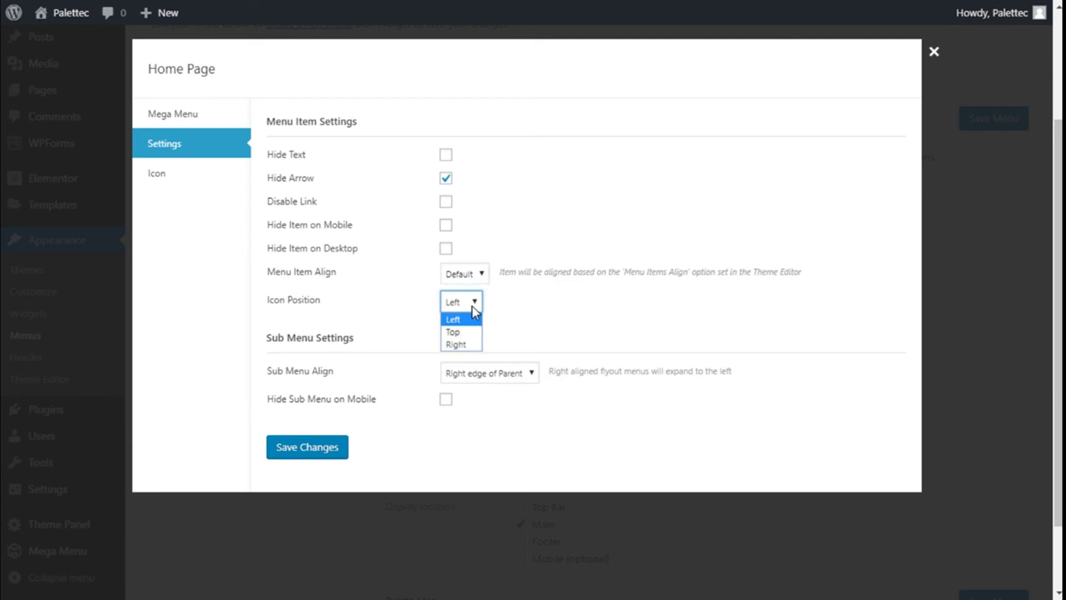
{"action": "left_click", "coordinate": [472, 302]}
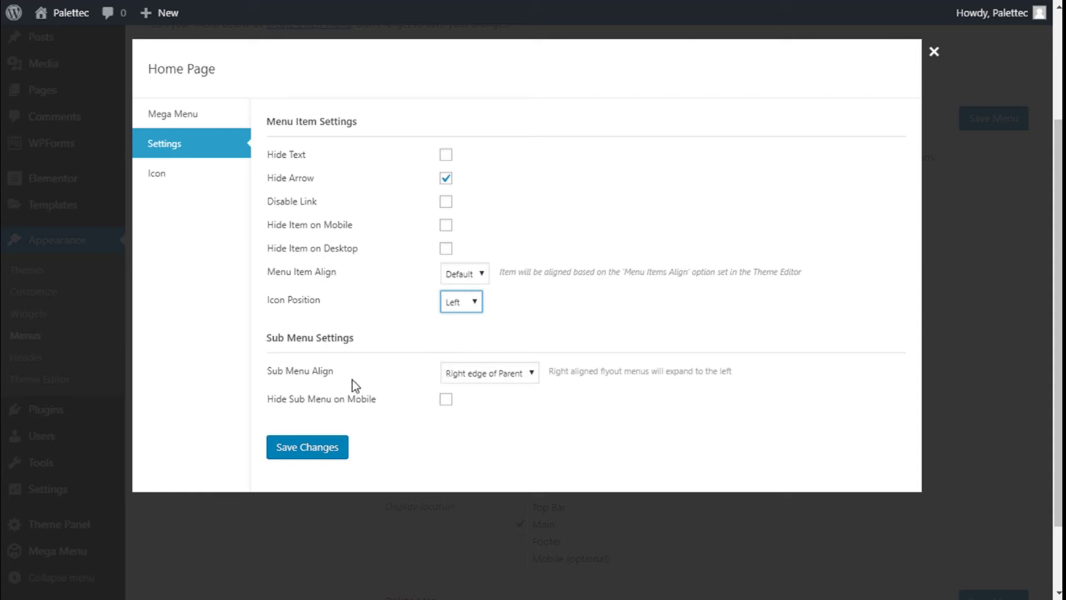
{"action": "left_click", "coordinate": [515, 376]}
{"action": "left_click", "coordinate": [515, 375]}
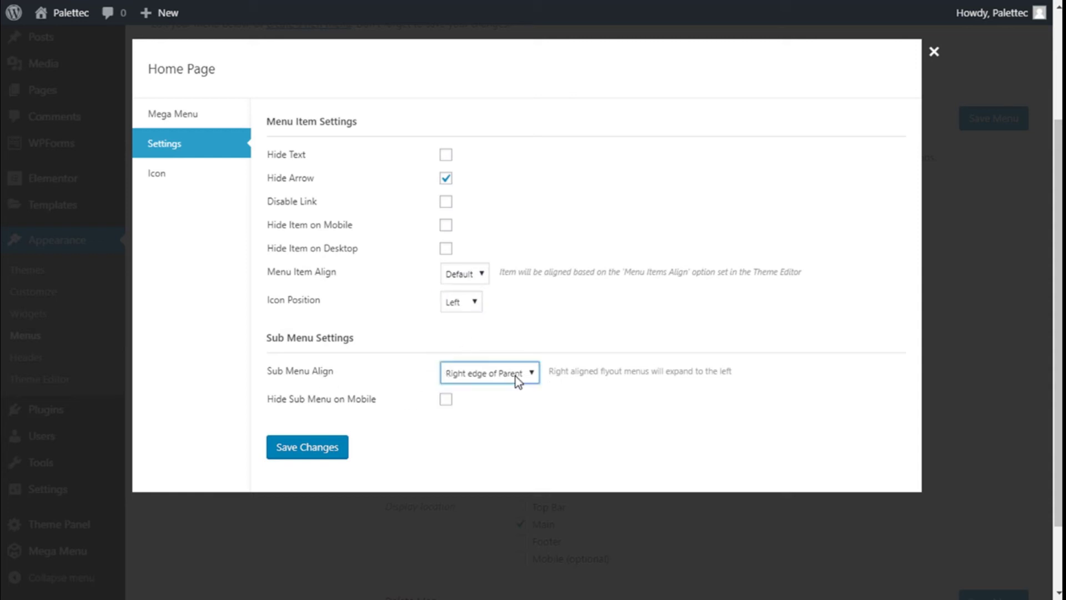
{"action": "left_click", "coordinate": [516, 376]}
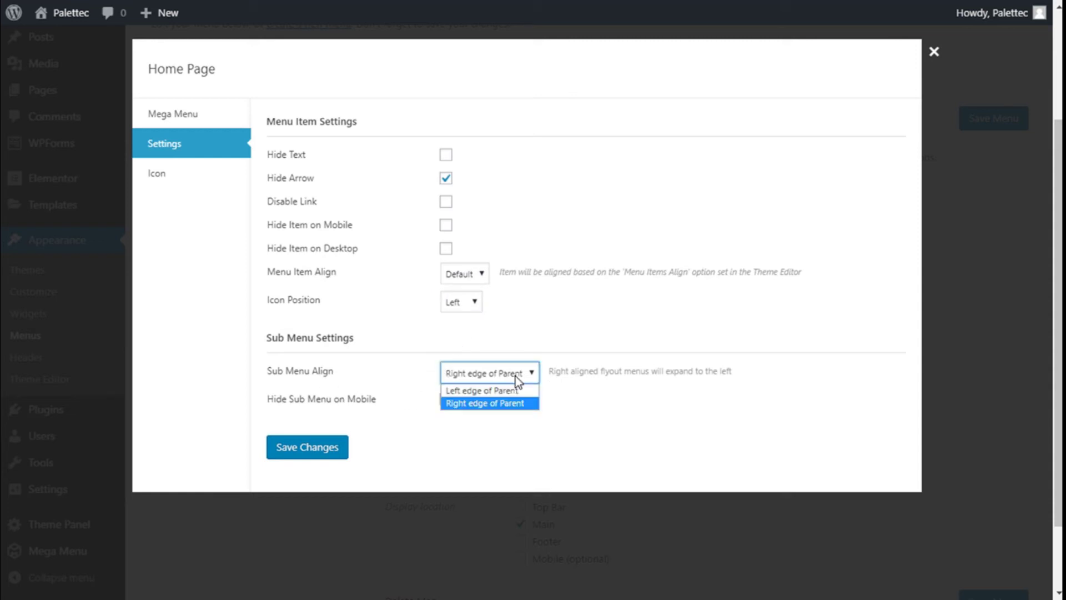
{"action": "left_click", "coordinate": [515, 375]}
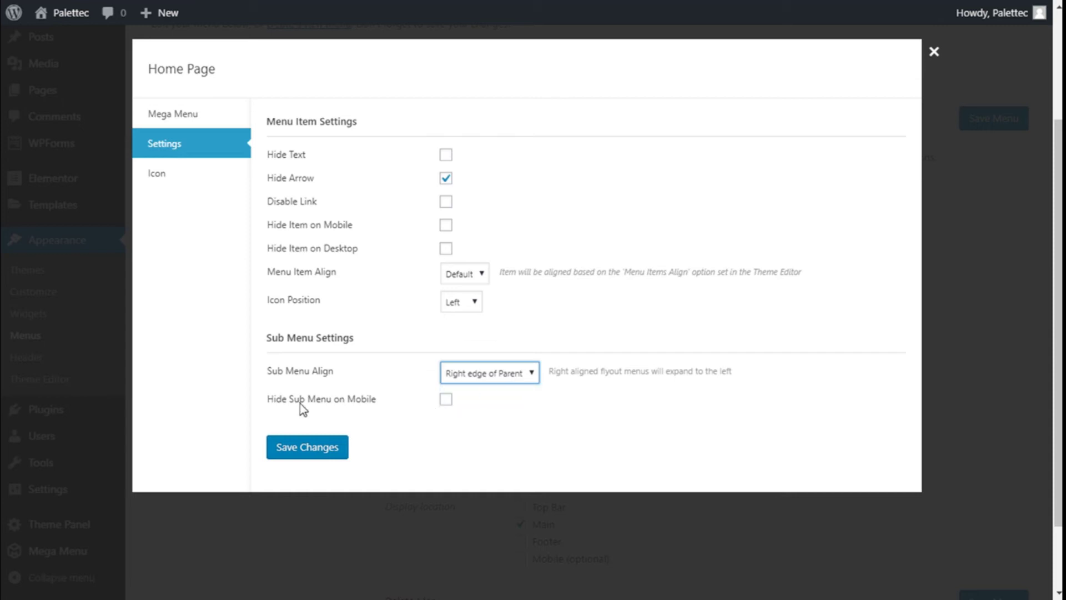
{"action": "left_click", "coordinate": [166, 170]}
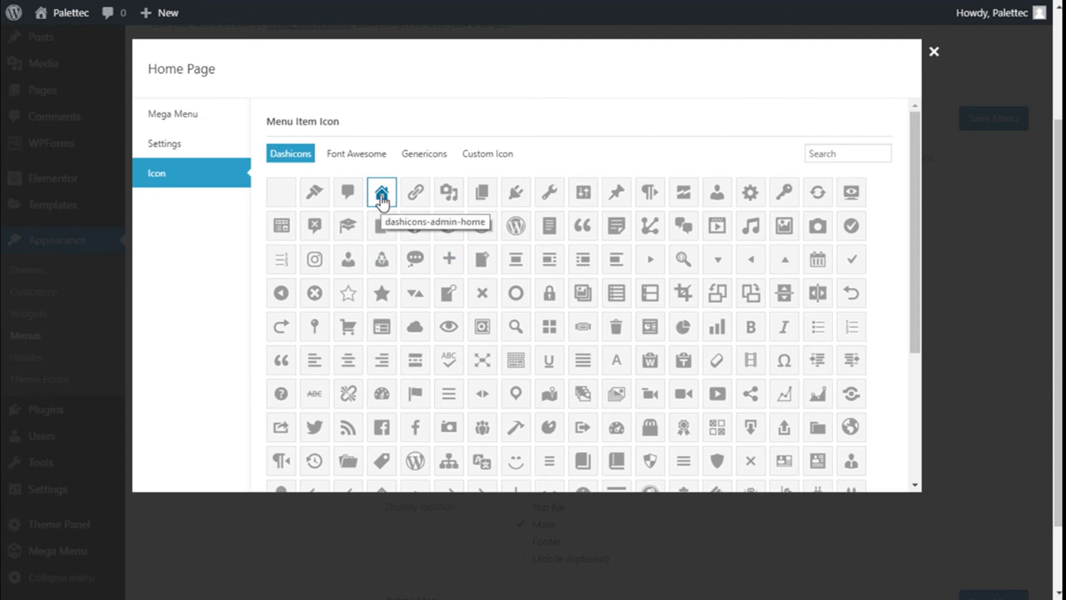
{"action": "left_click", "coordinate": [934, 51]}
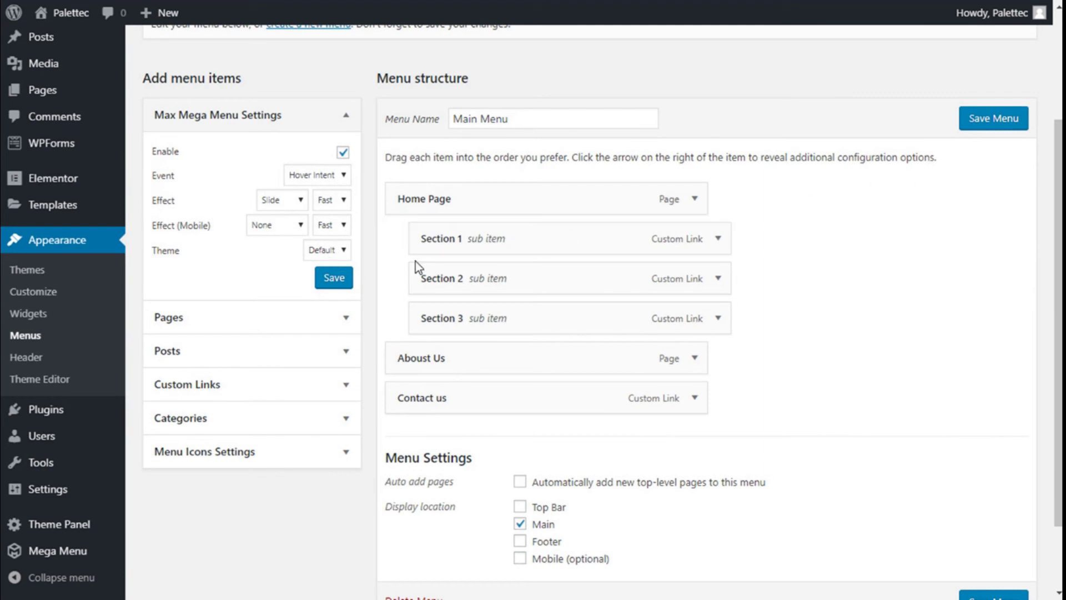
Step: Save the Main Menu to store Home Page's icon and Hide Arrow settings
{"action": "left_click", "coordinate": [993, 127]}
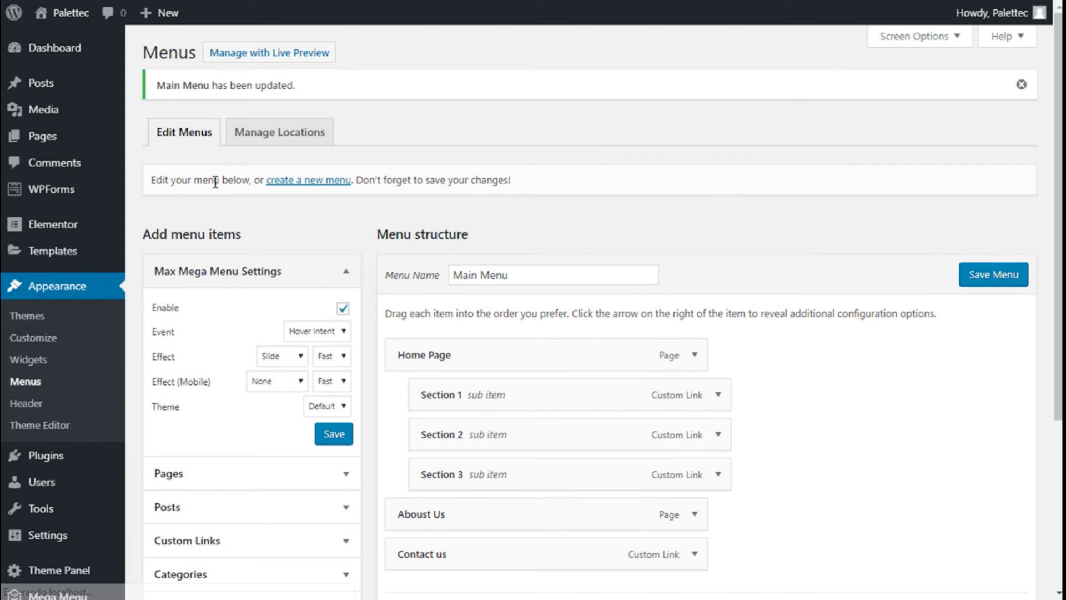
{"action": "scroll", "coordinate": [36, 321], "scroll_direction": "down", "scroll_amount": 4}
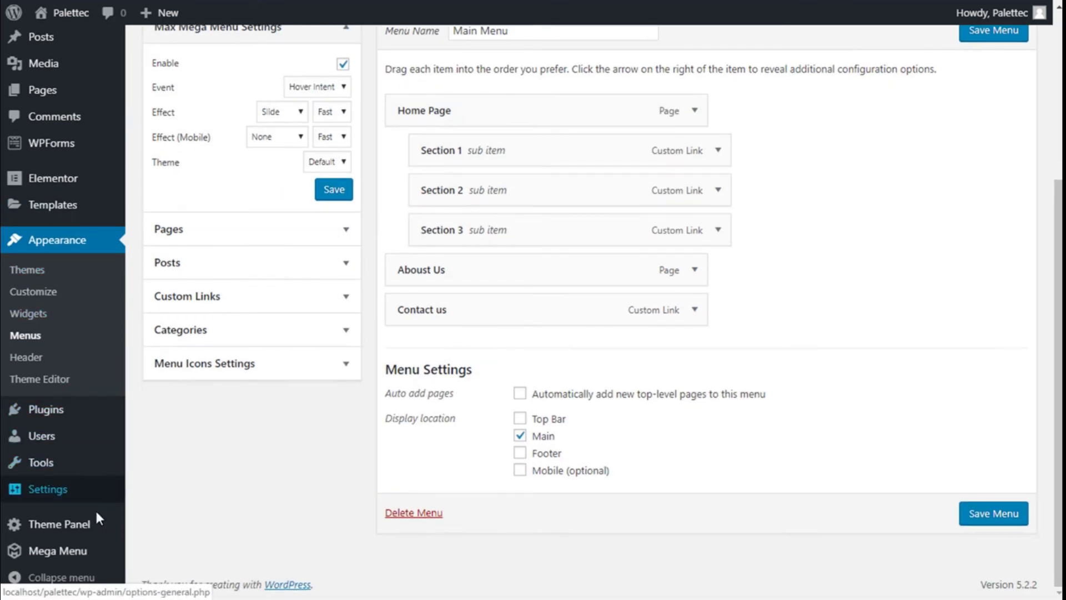
{"action": "mouse_move", "coordinate": [72, 555]}
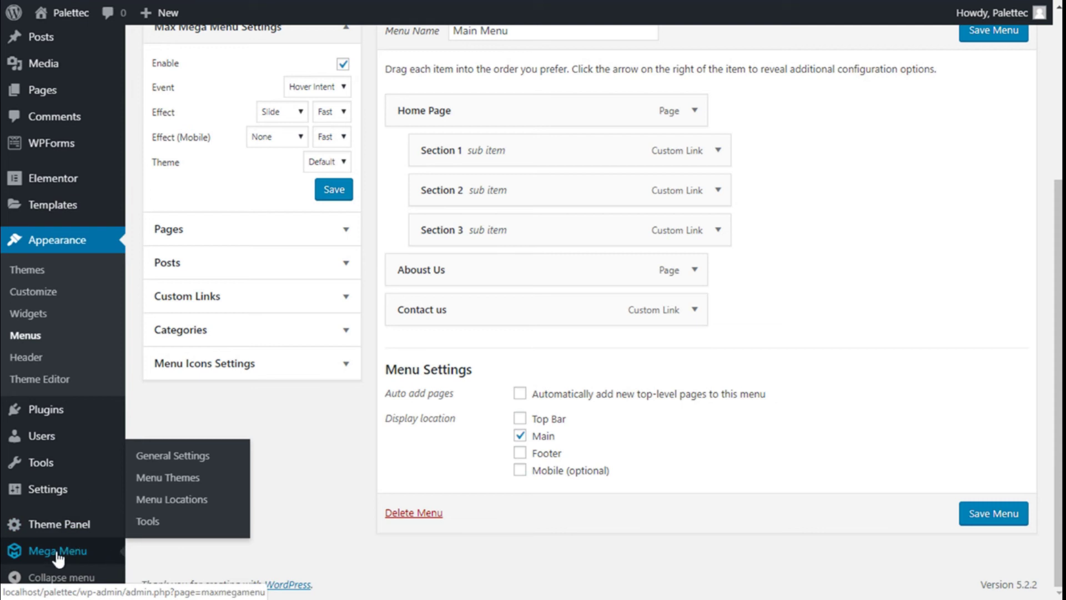
Step: Open the Mega Menu Menu Themes editor for the Default theme
{"action": "left_click", "coordinate": [174, 479]}
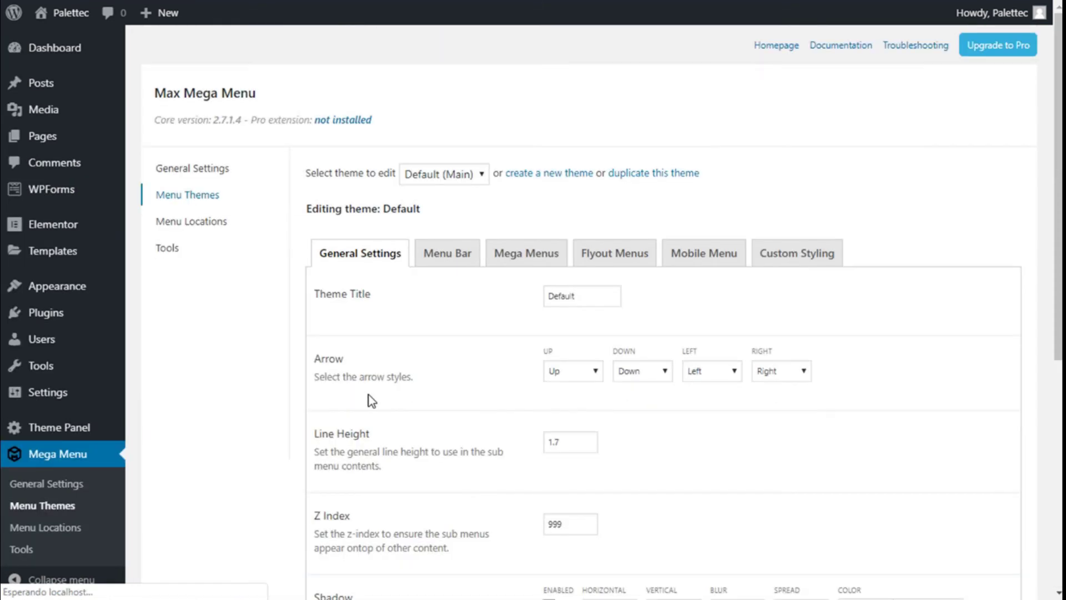
{"action": "scroll", "coordinate": [664, 326], "scroll_direction": "down", "scroll_amount": 5}
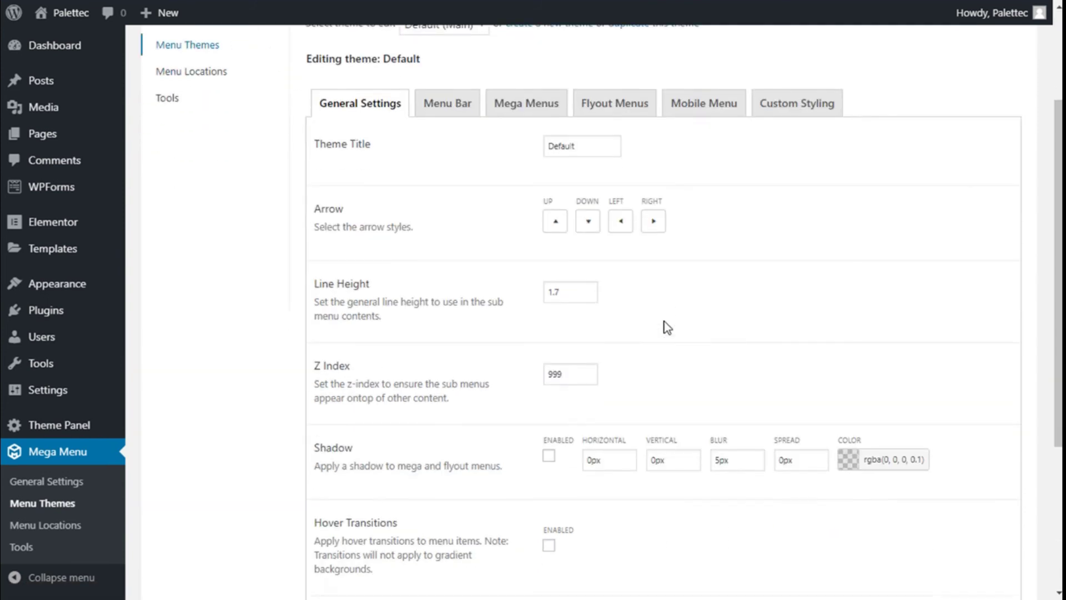
{"action": "scroll", "coordinate": [496, 257], "scroll_direction": "up", "scroll_amount": 1}
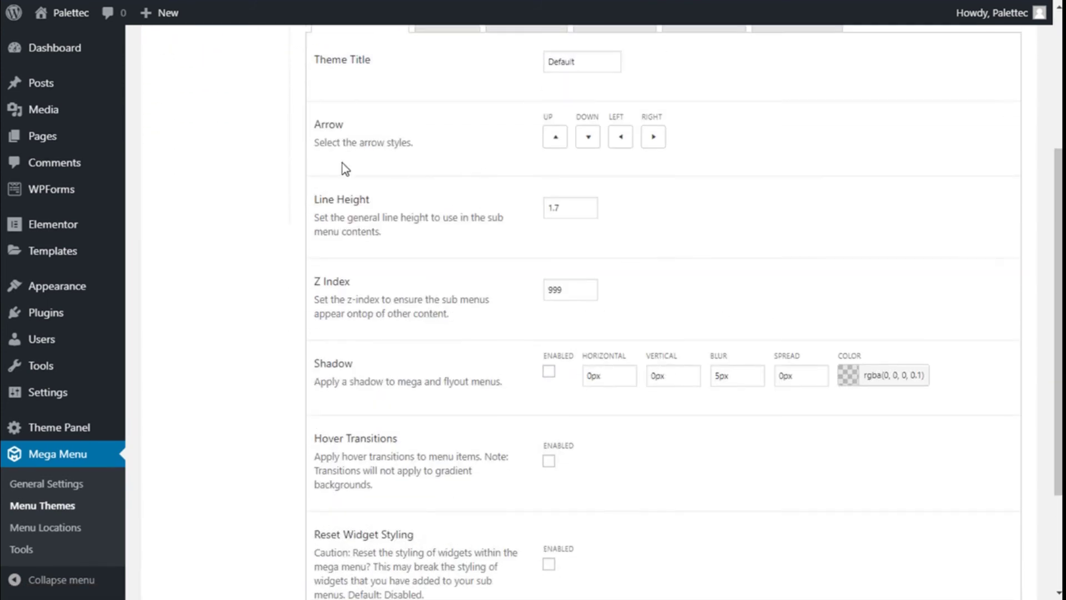
{"action": "scroll", "coordinate": [416, 167], "scroll_direction": "up", "scroll_amount": 3}
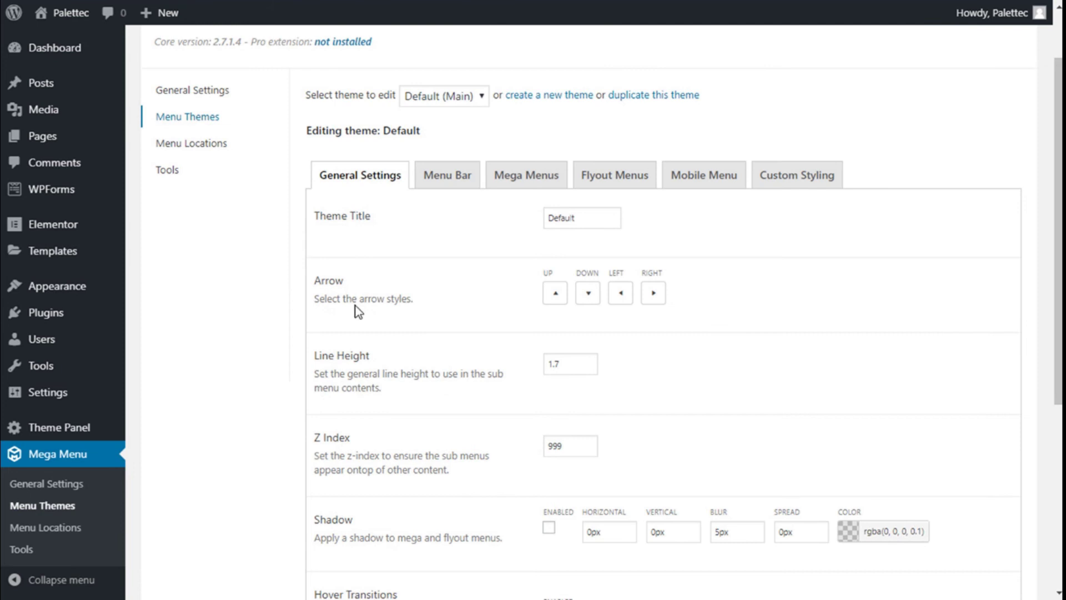
Step: Change the Default theme's down arrow to the chevron-down icon, then bring up the Menu Bar settings
{"action": "left_click", "coordinate": [589, 291]}
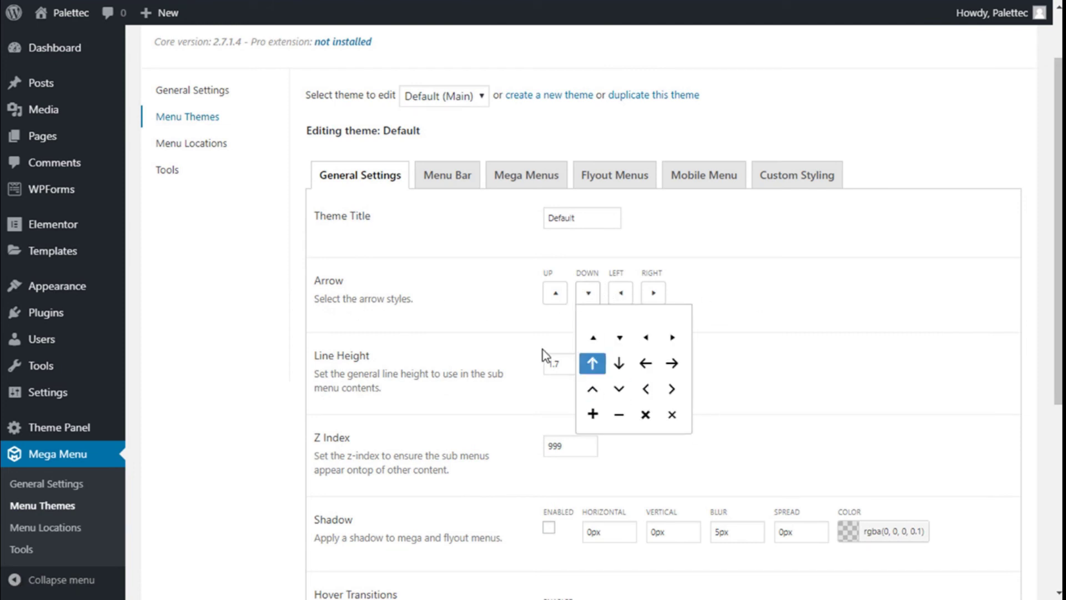
{"action": "left_click", "coordinate": [619, 389]}
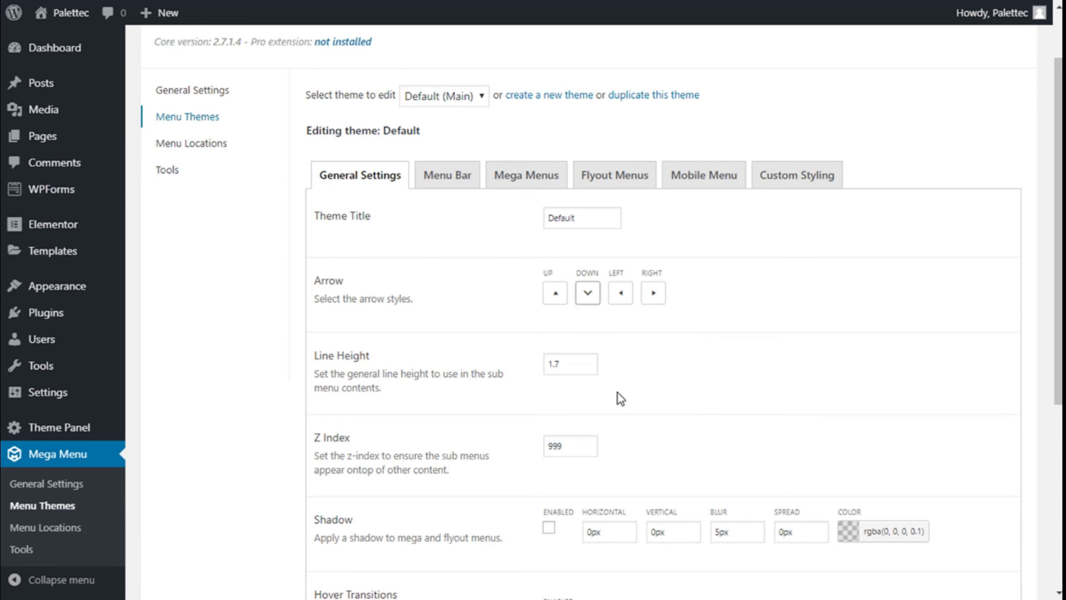
{"action": "scroll", "coordinate": [446, 308], "scroll_direction": "down", "scroll_amount": 1}
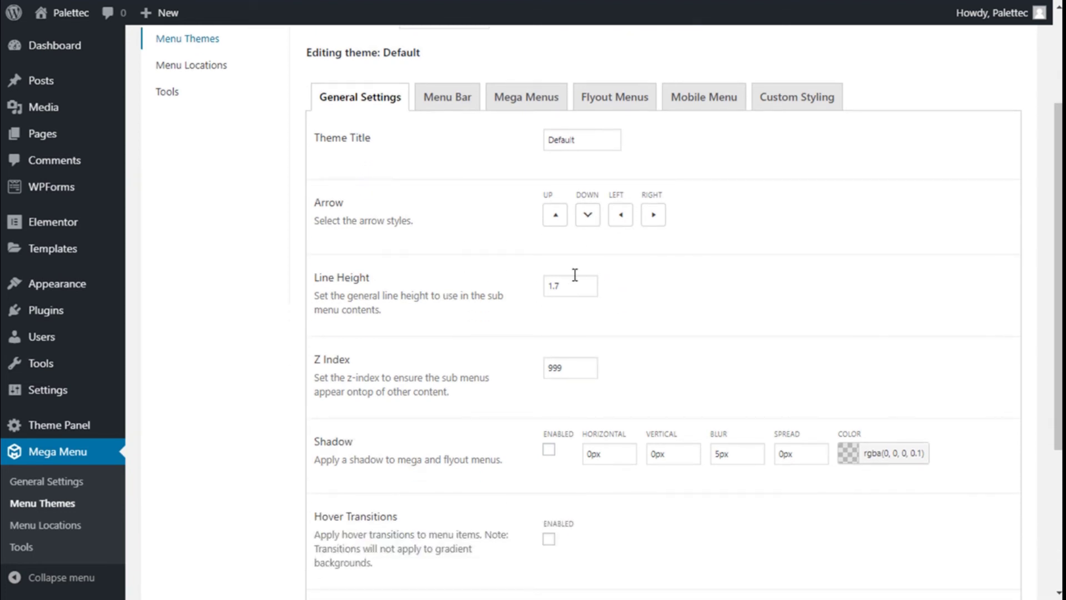
{"action": "scroll", "coordinate": [431, 298], "scroll_direction": "down", "scroll_amount": 1}
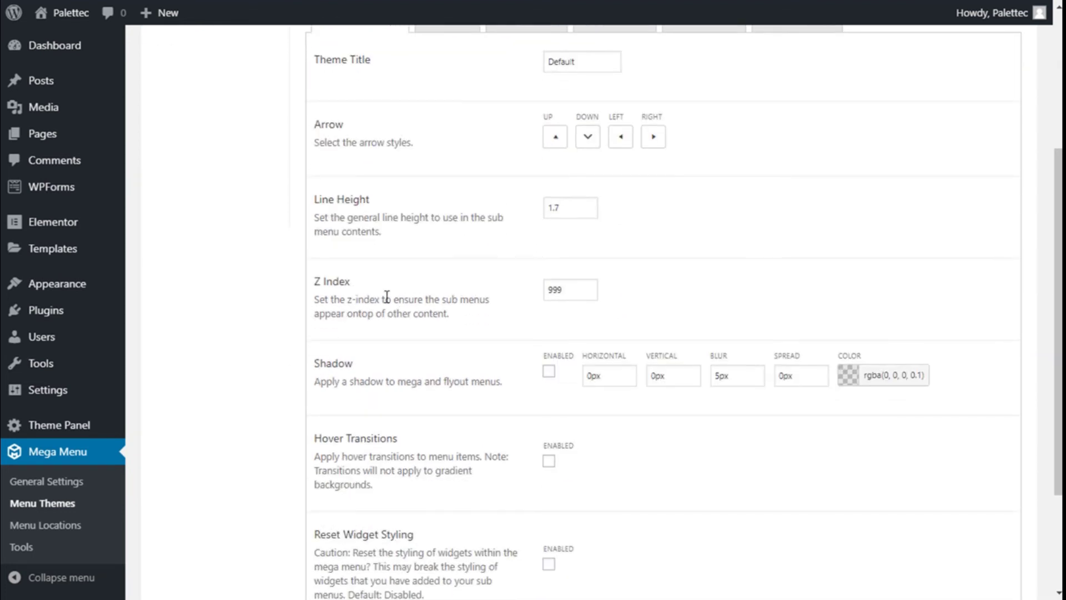
{"action": "scroll", "coordinate": [387, 297], "scroll_direction": "down", "scroll_amount": 1}
{"action": "scroll", "coordinate": [357, 302], "scroll_direction": "down", "scroll_amount": 1}
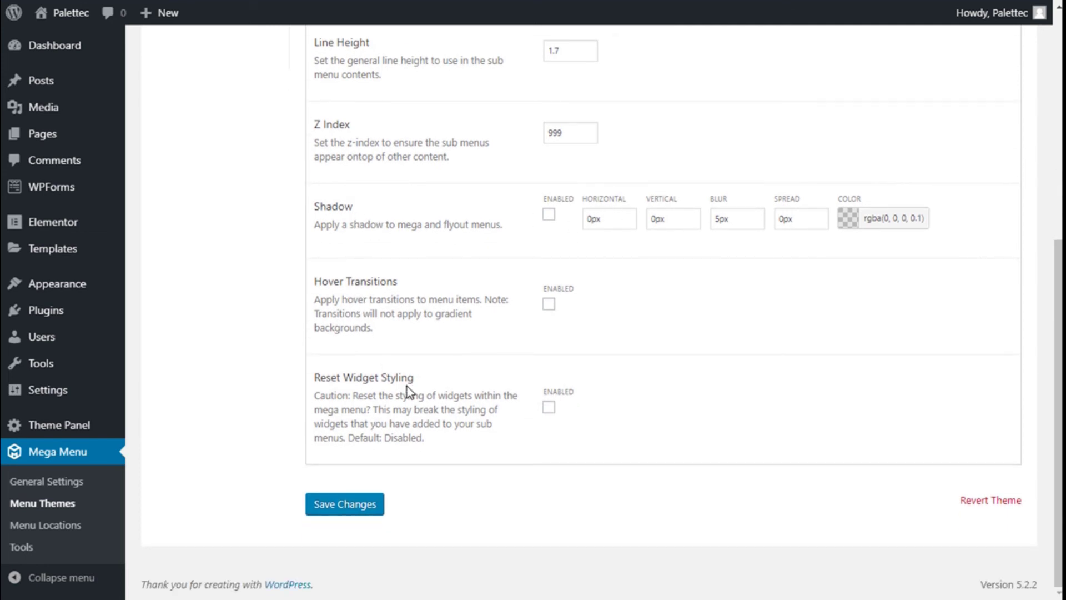
{"action": "scroll", "coordinate": [407, 386], "scroll_direction": "up", "scroll_amount": 5}
{"action": "left_click", "coordinate": [463, 263]}
Step: Set the top-level Item Font transform to UPPERCASE, keeping the Theme Default font family
{"action": "scroll", "coordinate": [559, 285], "scroll_direction": "down", "scroll_amount": 1}
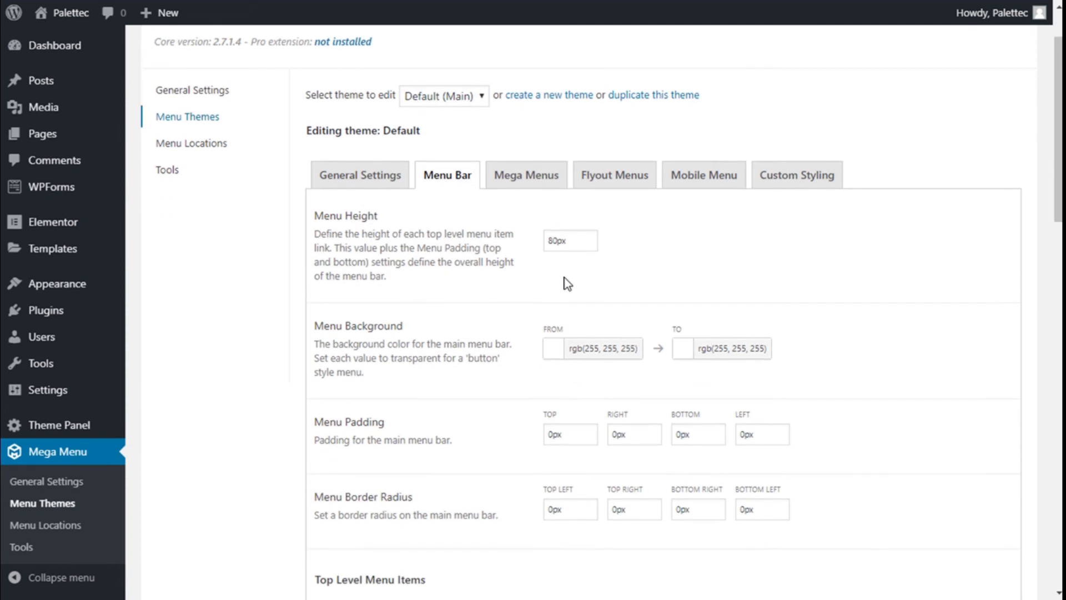
{"action": "scroll", "coordinate": [566, 284], "scroll_direction": "down", "scroll_amount": 1}
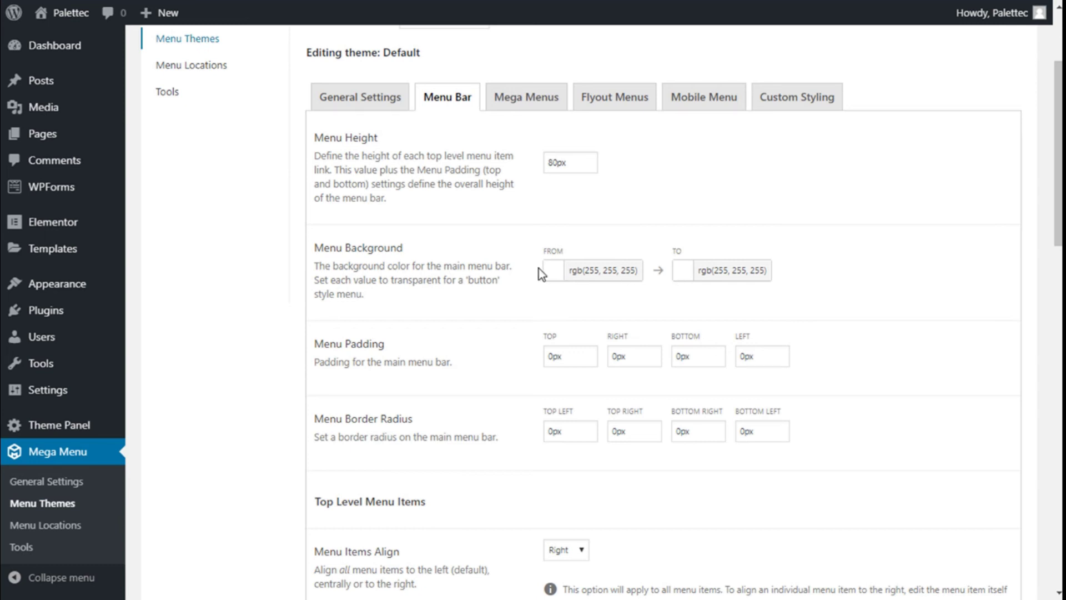
{"action": "scroll", "coordinate": [538, 269], "scroll_direction": "down", "scroll_amount": 1}
{"action": "scroll", "coordinate": [431, 341], "scroll_direction": "down", "scroll_amount": 2}
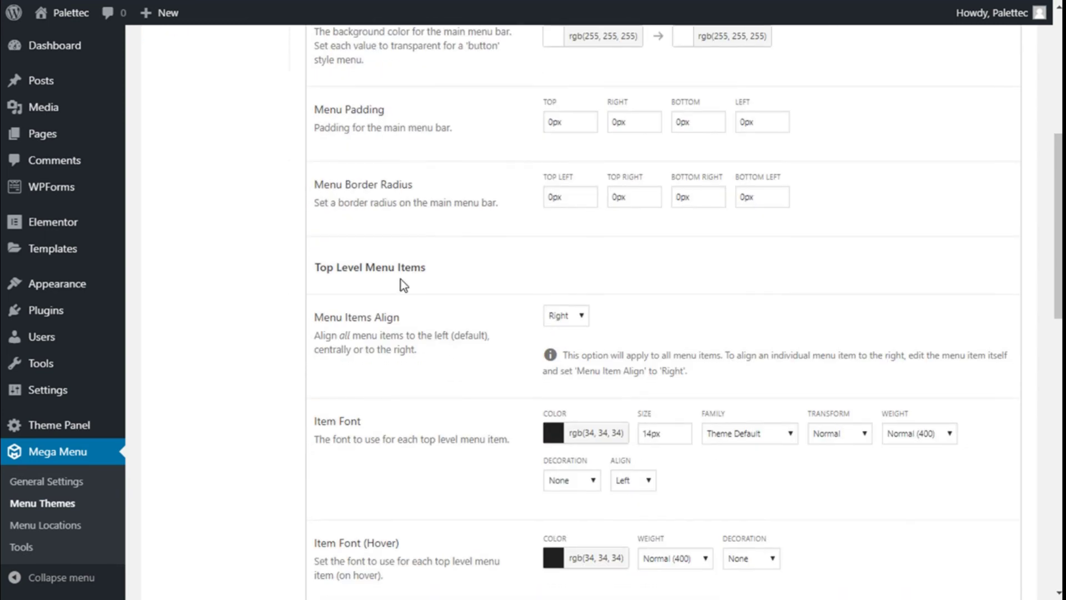
{"action": "scroll", "coordinate": [578, 217], "scroll_direction": "down", "scroll_amount": 1}
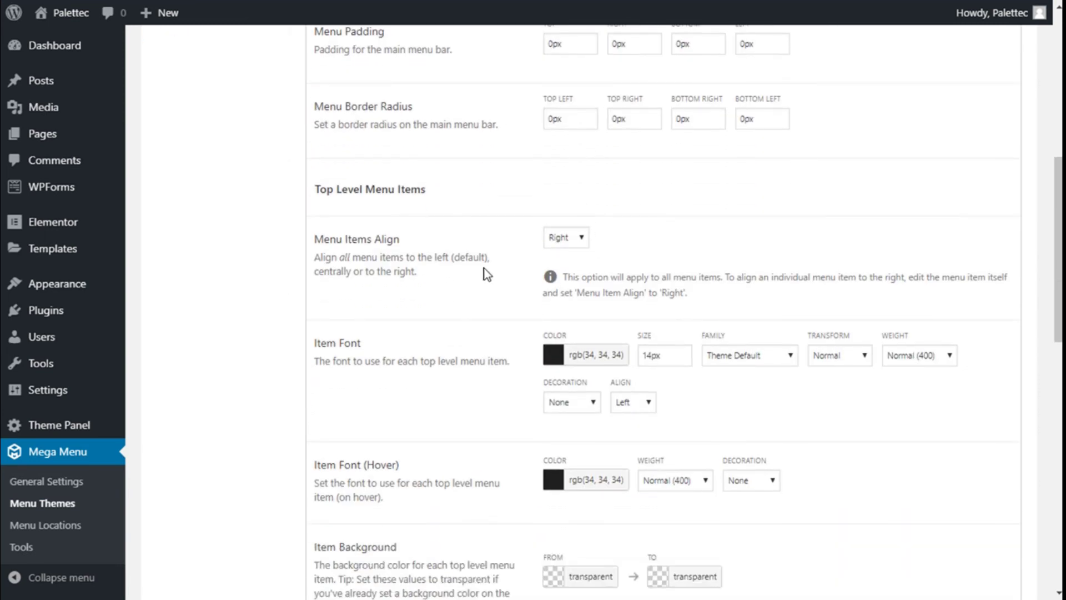
{"action": "scroll", "coordinate": [494, 207], "scroll_direction": "down", "scroll_amount": 2}
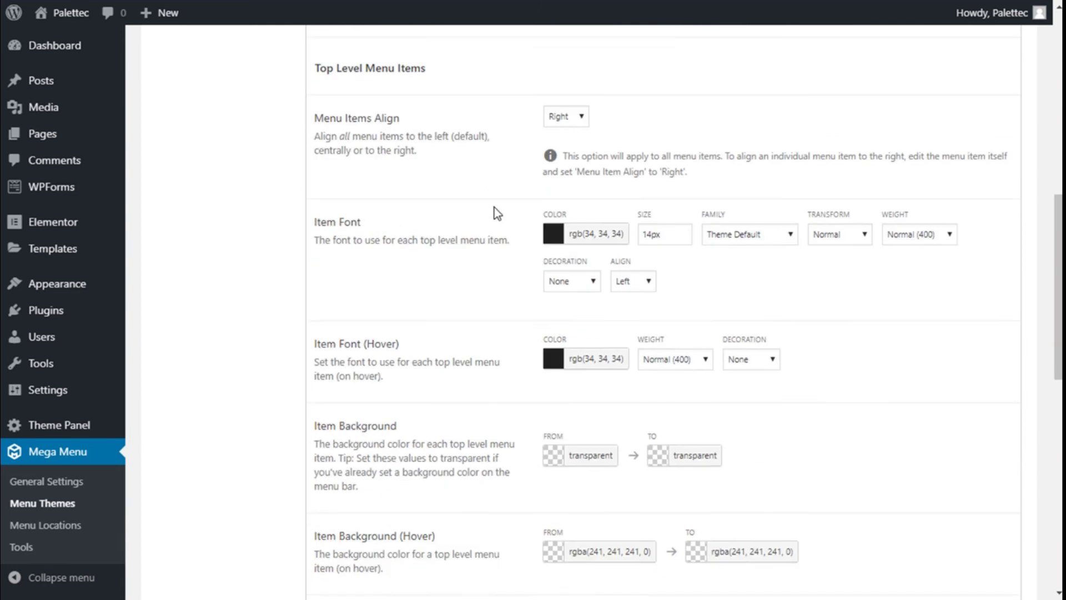
{"action": "scroll", "coordinate": [330, 204], "scroll_direction": "up", "scroll_amount": 1}
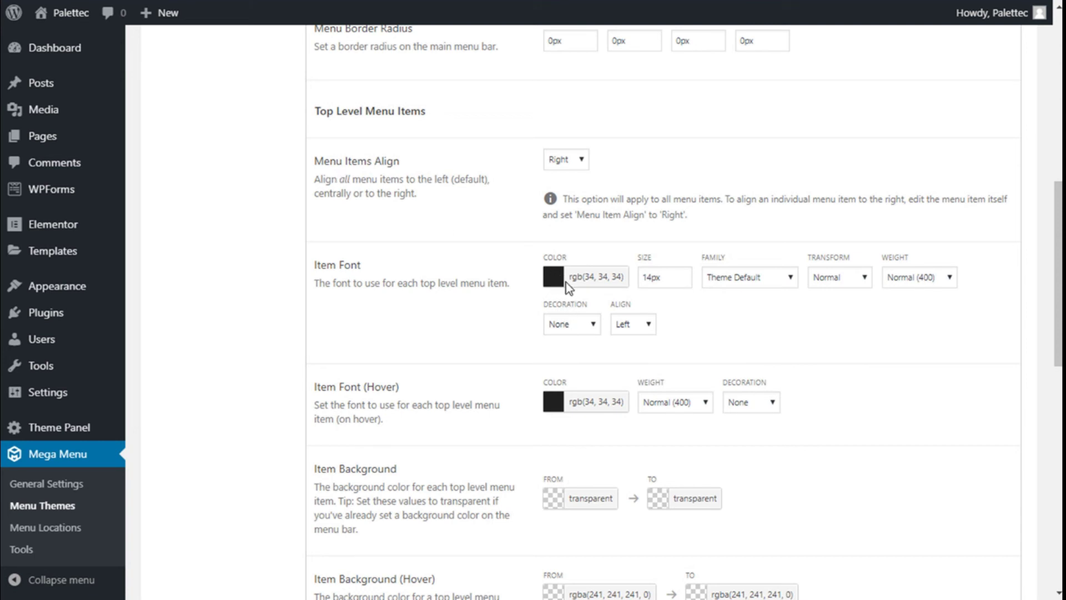
{"action": "left_click", "coordinate": [731, 286]}
{"action": "left_click", "coordinate": [773, 287]}
{"action": "left_click", "coordinate": [844, 285]}
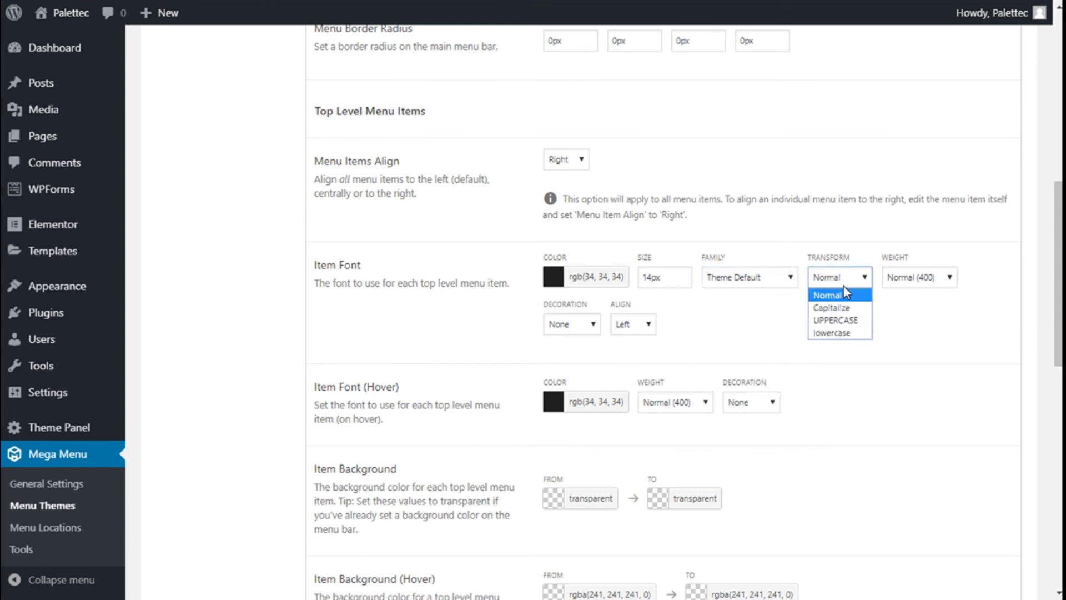
{"action": "left_click", "coordinate": [844, 285]}
{"action": "left_click", "coordinate": [844, 285]}
{"action": "left_click", "coordinate": [845, 319]}
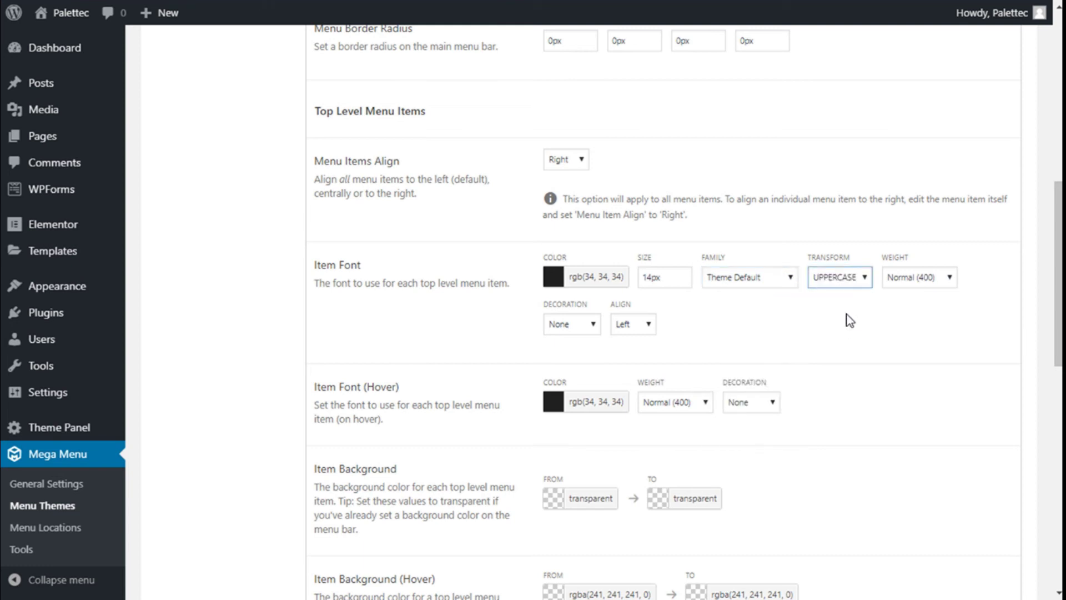
Step: Keep item font weight Normal (400), decoration None and alignment Left
{"action": "left_click", "coordinate": [949, 283]}
{"action": "left_click", "coordinate": [949, 286]}
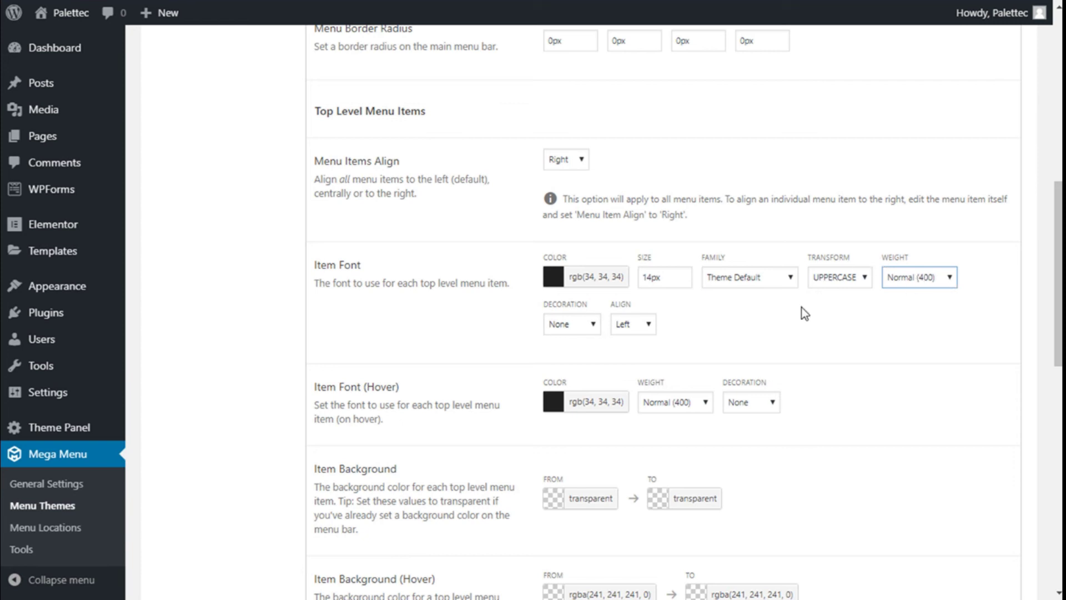
{"action": "left_click", "coordinate": [567, 327]}
{"action": "left_click", "coordinate": [567, 327]}
{"action": "left_click", "coordinate": [652, 325]}
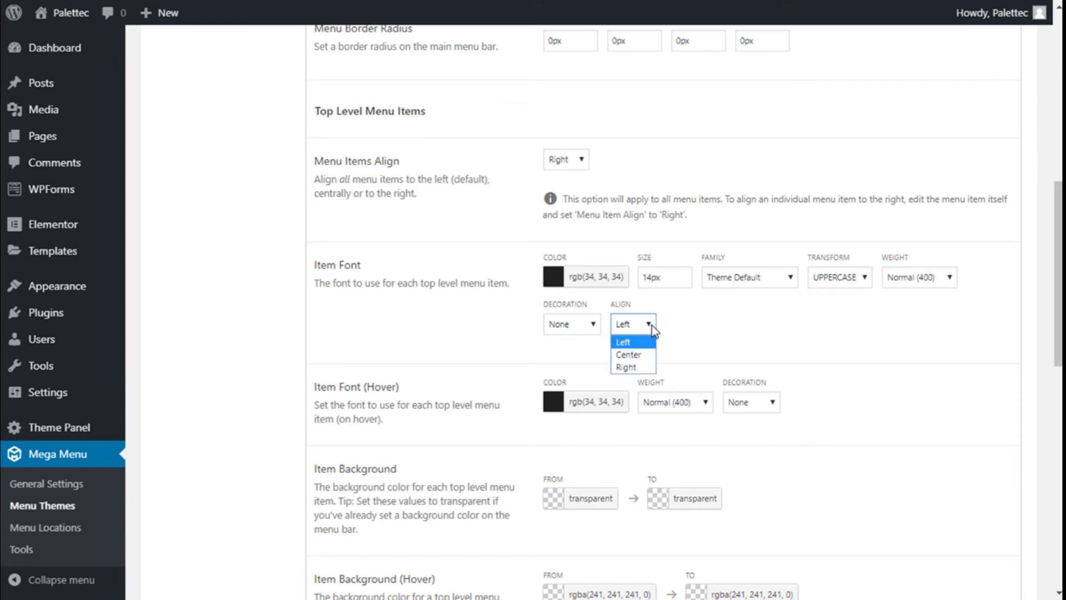
{"action": "left_click", "coordinate": [652, 325]}
{"action": "scroll", "coordinate": [714, 318], "scroll_direction": "down", "scroll_amount": 2}
{"action": "scroll", "coordinate": [611, 300], "scroll_direction": "down", "scroll_amount": 4}
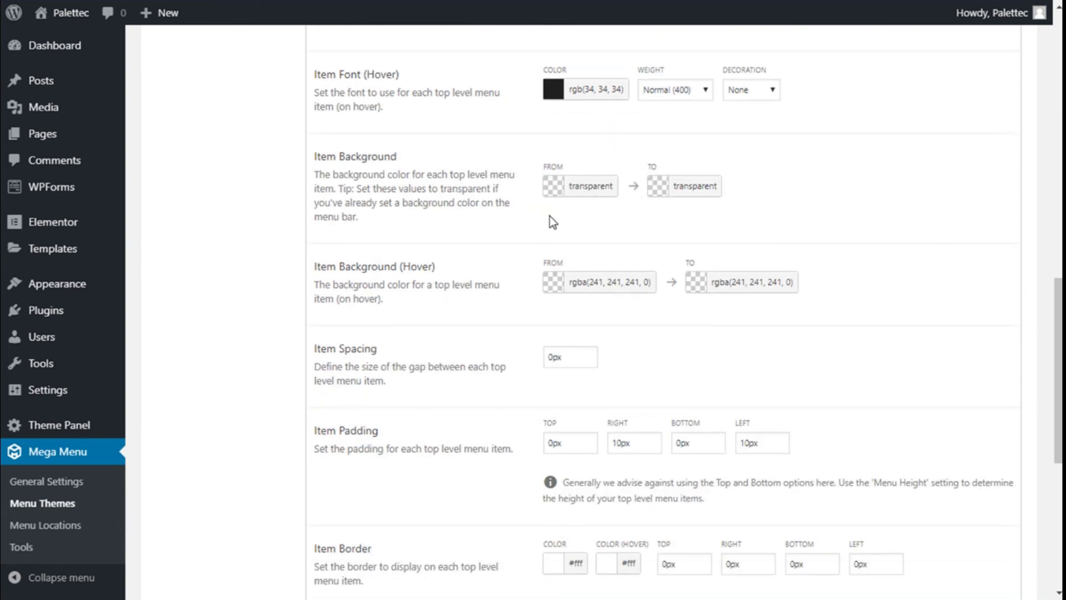
{"action": "scroll", "coordinate": [550, 216], "scroll_direction": "down", "scroll_amount": 7}
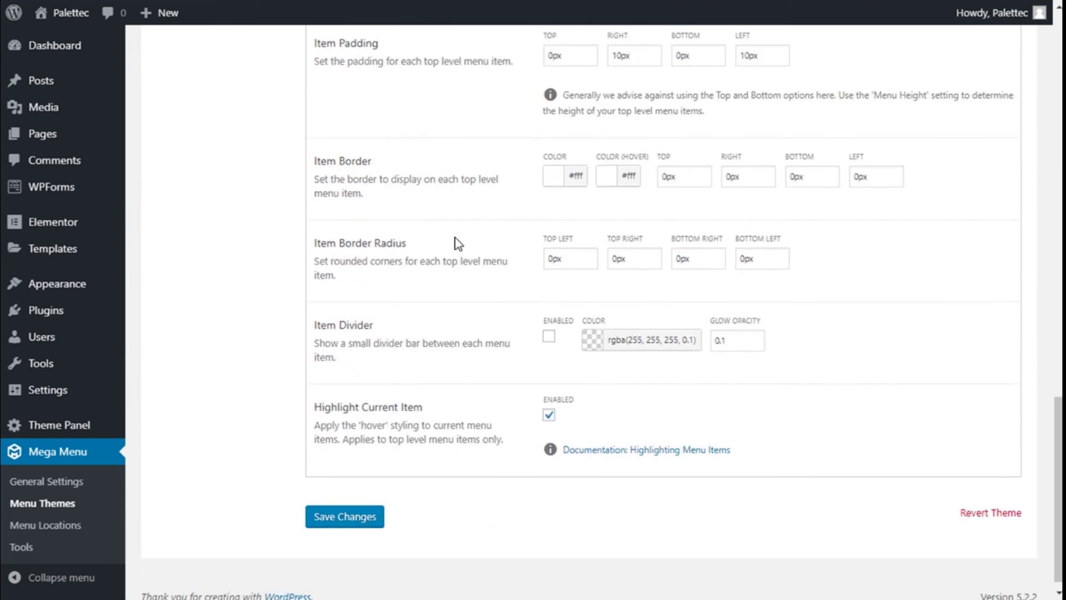
{"action": "scroll", "coordinate": [455, 241], "scroll_direction": "up", "scroll_amount": 15}
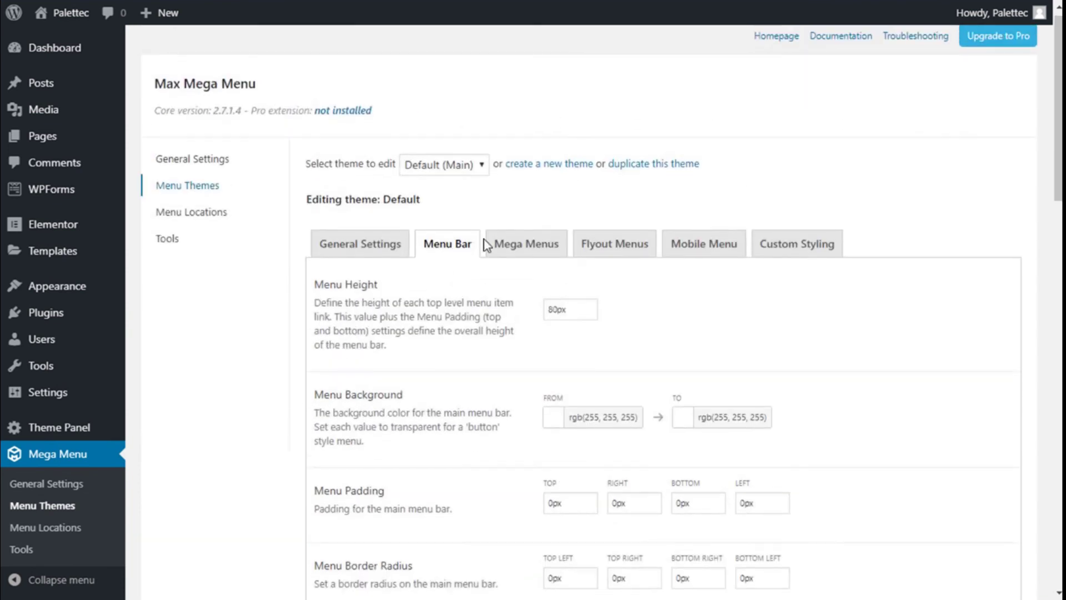
Step: On the Mega Menus tab, replace the panel Outer Width with #site-header, leaving Inner Width 100%
{"action": "left_click", "coordinate": [507, 244]}
{"action": "scroll", "coordinate": [507, 246], "scroll_direction": "down", "scroll_amount": 3}
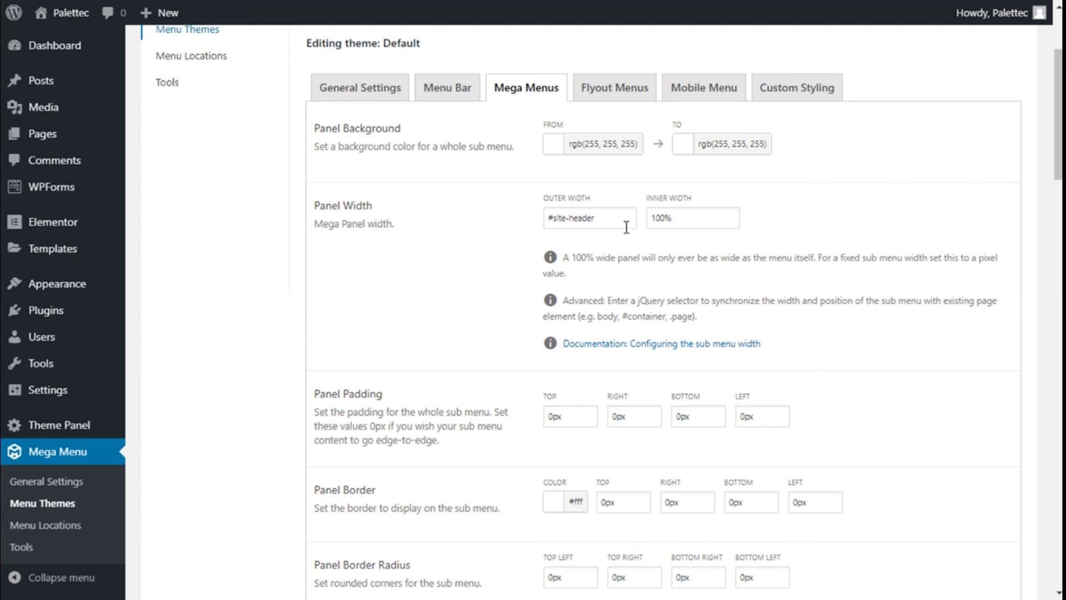
{"action": "left_click_drag", "start_coordinate": [610, 222], "coordinate": [513, 211]}
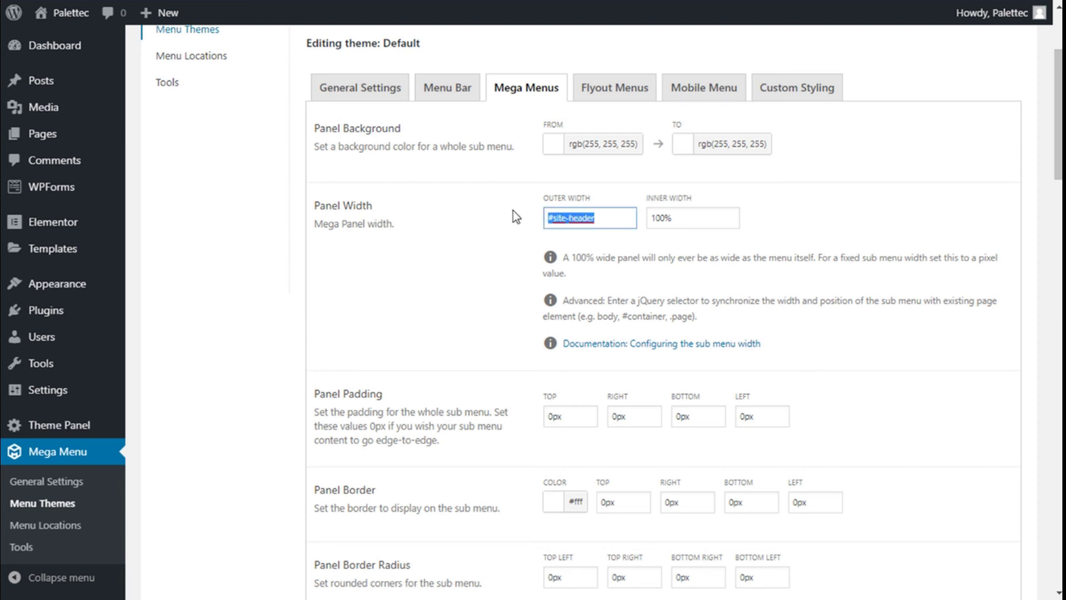
{"action": "key", "text": "BackSpace"}
{"action": "type", "text": "#site-header"}
{"action": "left_click", "coordinate": [673, 220]}
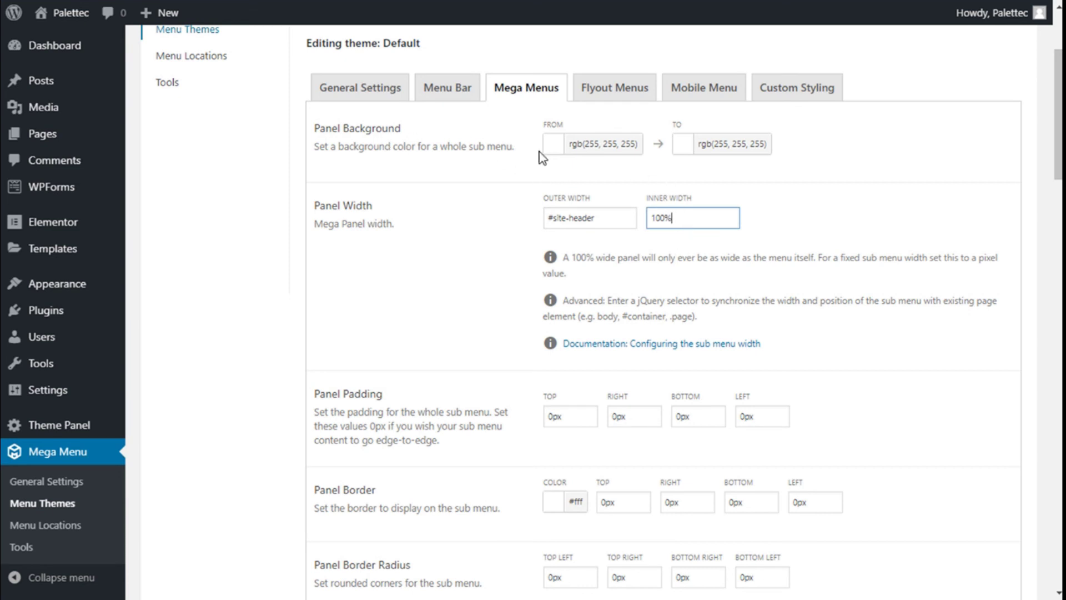
Step: Review the Flyout Menus settings and return to the Mega Menus tab
{"action": "scroll", "coordinate": [555, 164], "scroll_direction": "down", "scroll_amount": 5}
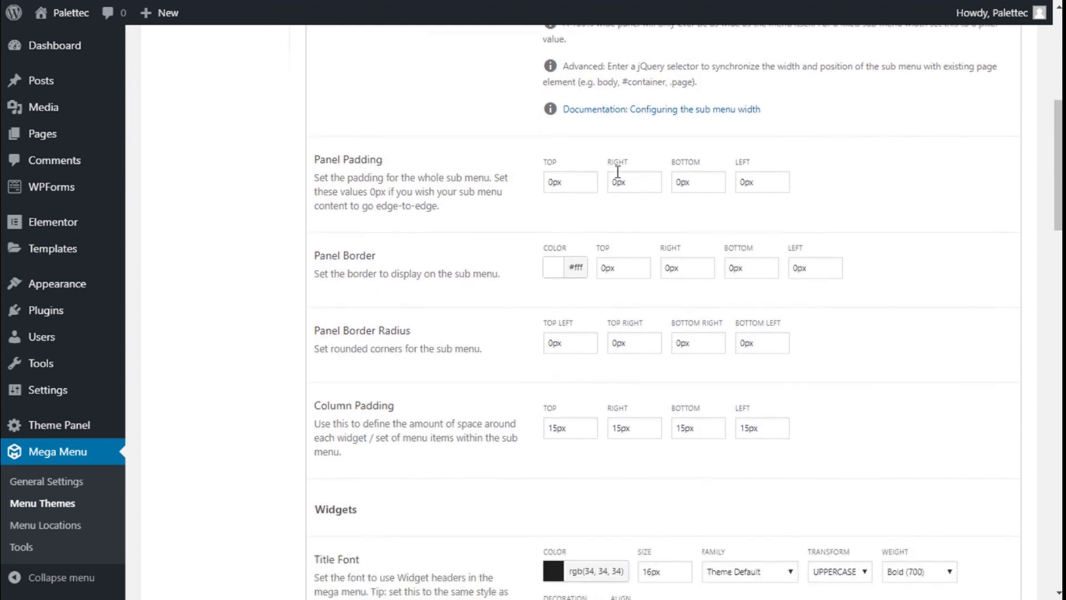
{"action": "scroll", "coordinate": [411, 216], "scroll_direction": "down", "scroll_amount": 1}
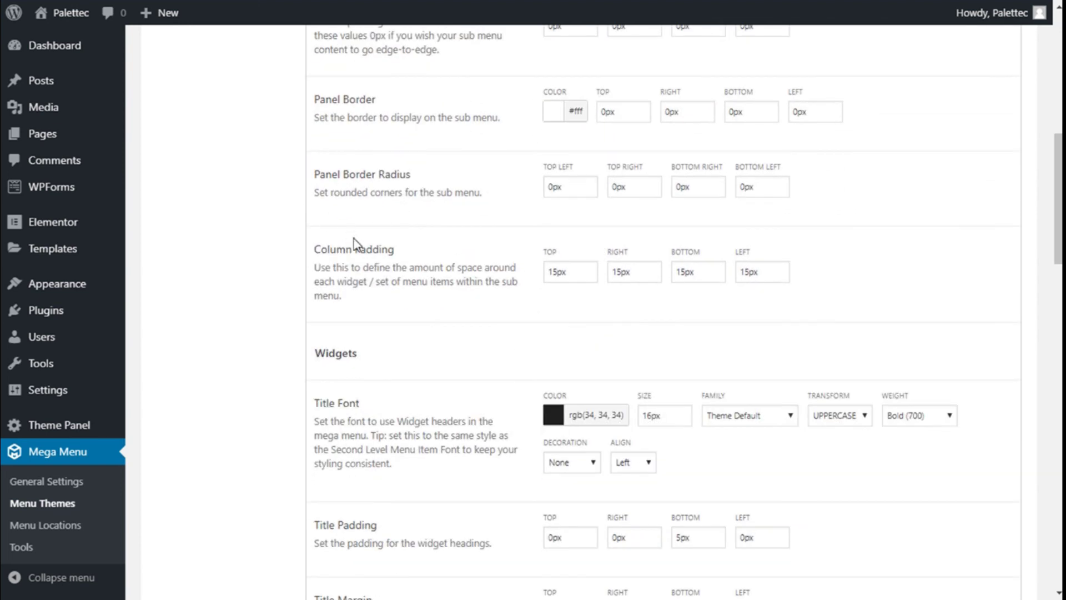
{"action": "scroll", "coordinate": [728, 305], "scroll_direction": "down", "scroll_amount": 2}
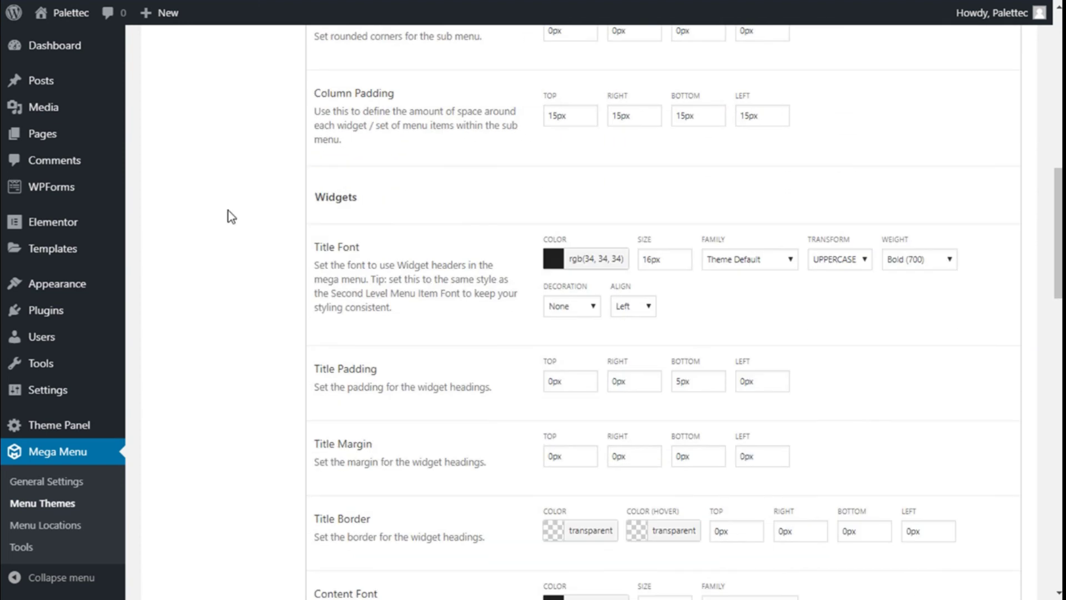
{"action": "scroll", "coordinate": [468, 209], "scroll_direction": "down", "scroll_amount": 5}
{"action": "scroll", "coordinate": [532, 309], "scroll_direction": "up", "scroll_amount": 4}
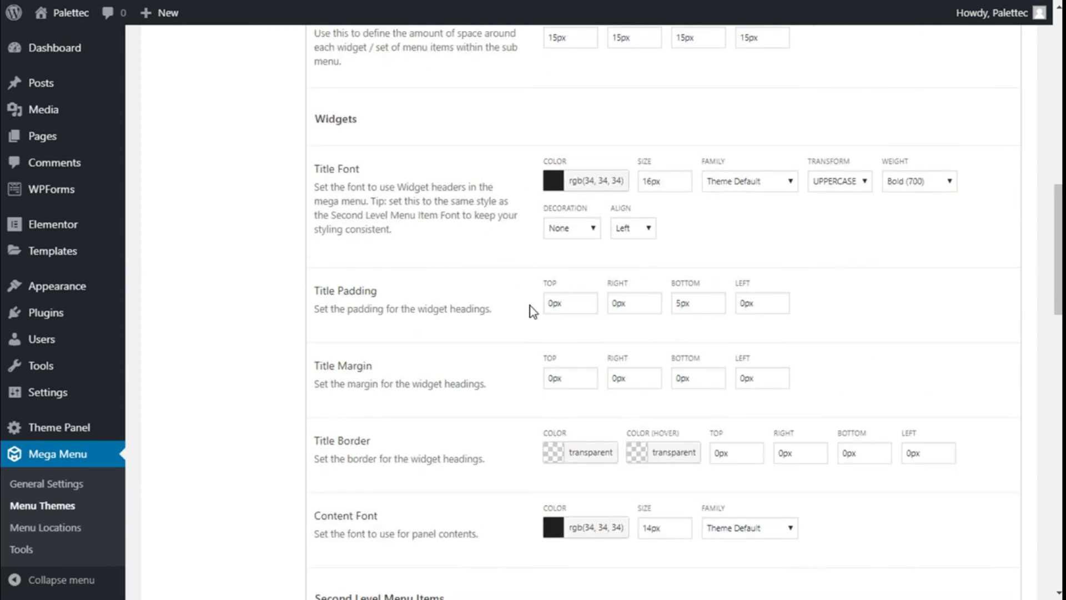
{"action": "scroll", "coordinate": [531, 192], "scroll_direction": "down", "scroll_amount": 5}
{"action": "scroll", "coordinate": [526, 205], "scroll_direction": "up", "scroll_amount": 7}
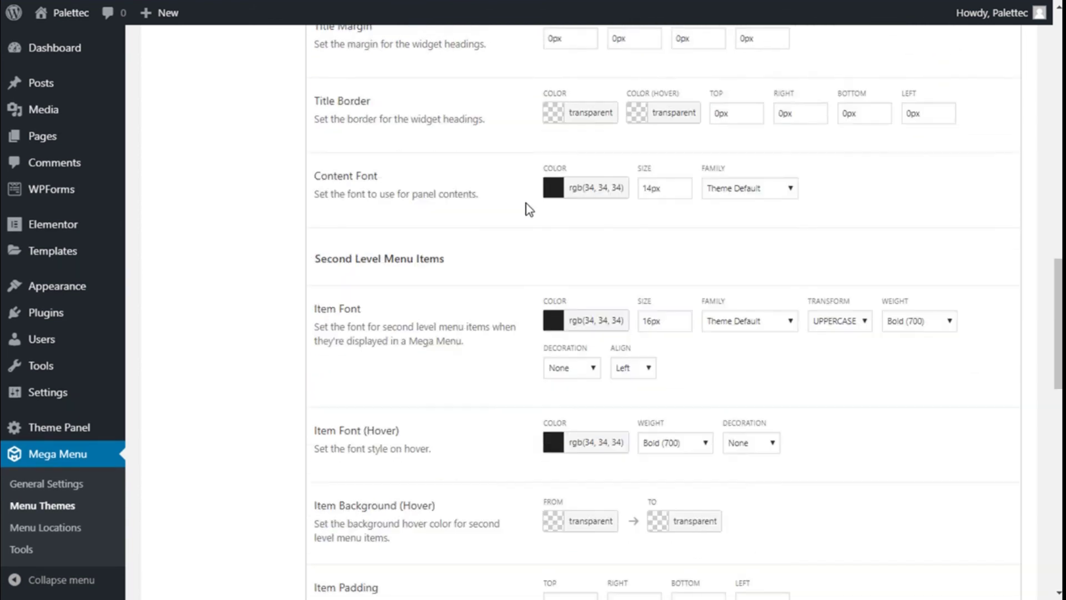
{"action": "scroll", "coordinate": [527, 217], "scroll_direction": "up", "scroll_amount": 10}
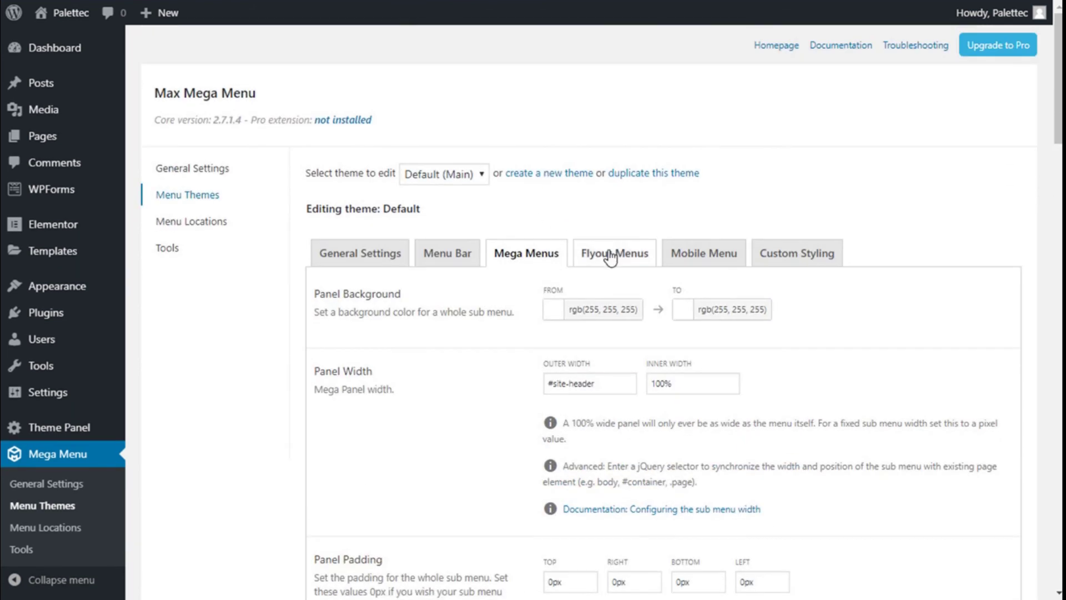
{"action": "left_click", "coordinate": [633, 258]}
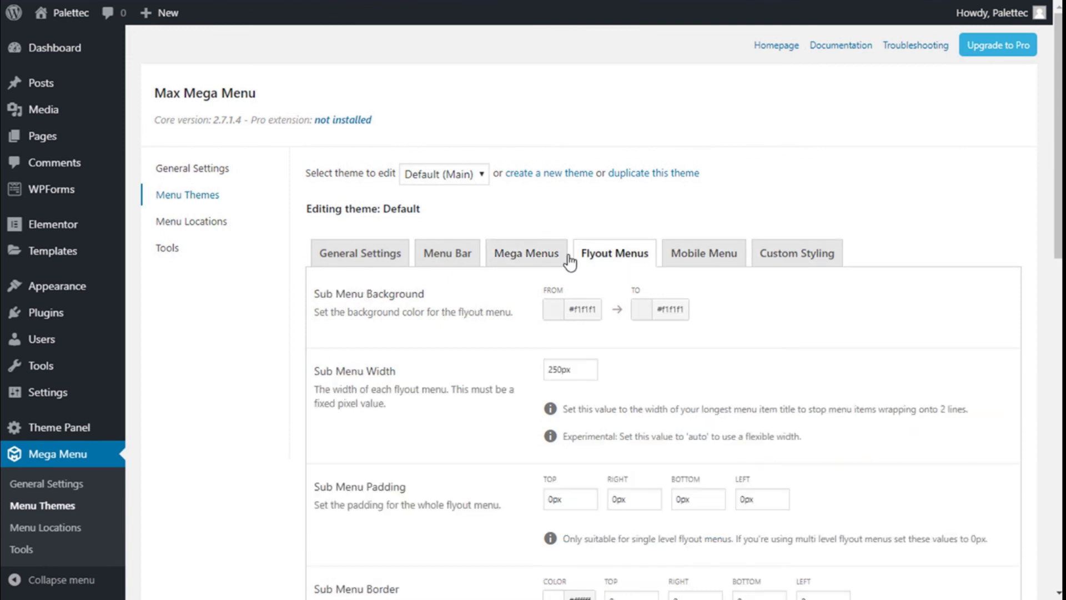
{"action": "left_click", "coordinate": [518, 251]}
Step: Save the Default menu theme changes and look over the saved settings
{"action": "scroll", "coordinate": [788, 219], "scroll_direction": "down", "scroll_amount": 15}
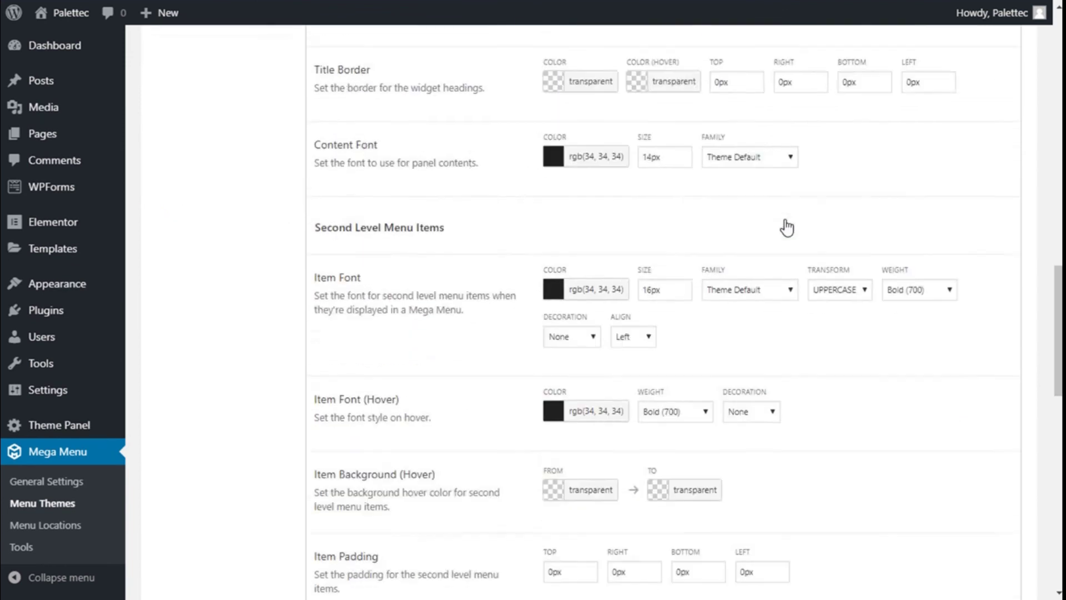
{"action": "scroll", "coordinate": [787, 227], "scroll_direction": "down", "scroll_amount": 8}
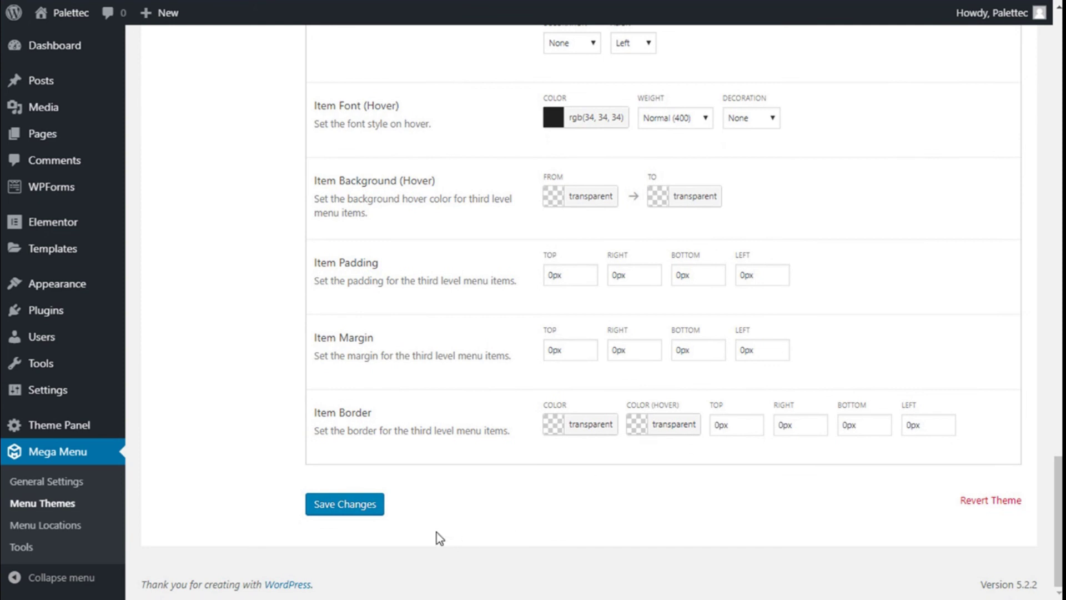
{"action": "left_click", "coordinate": [368, 505]}
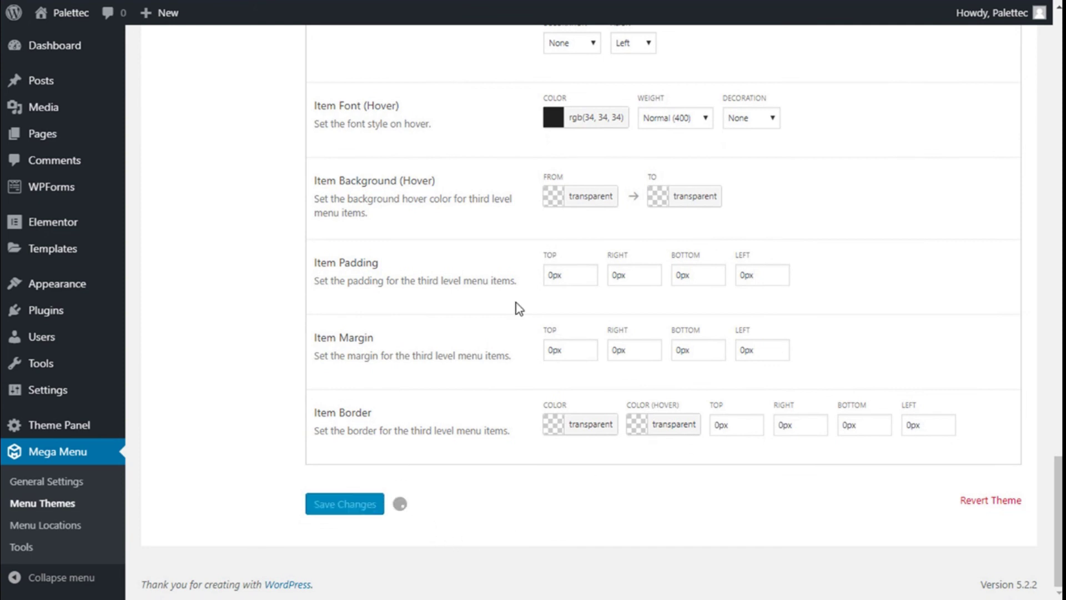
{"action": "scroll", "coordinate": [517, 301], "scroll_direction": "up", "scroll_amount": 4}
{"action": "scroll", "coordinate": [517, 301], "scroll_direction": "up", "scroll_amount": 18}
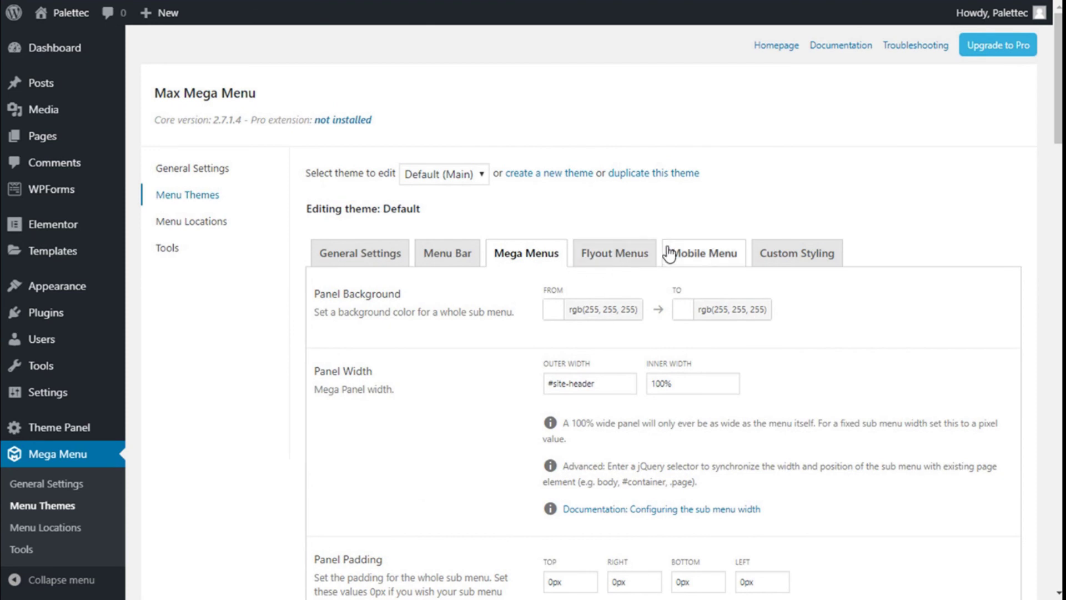
{"action": "scroll", "coordinate": [639, 300], "scroll_direction": "down", "scroll_amount": 15}
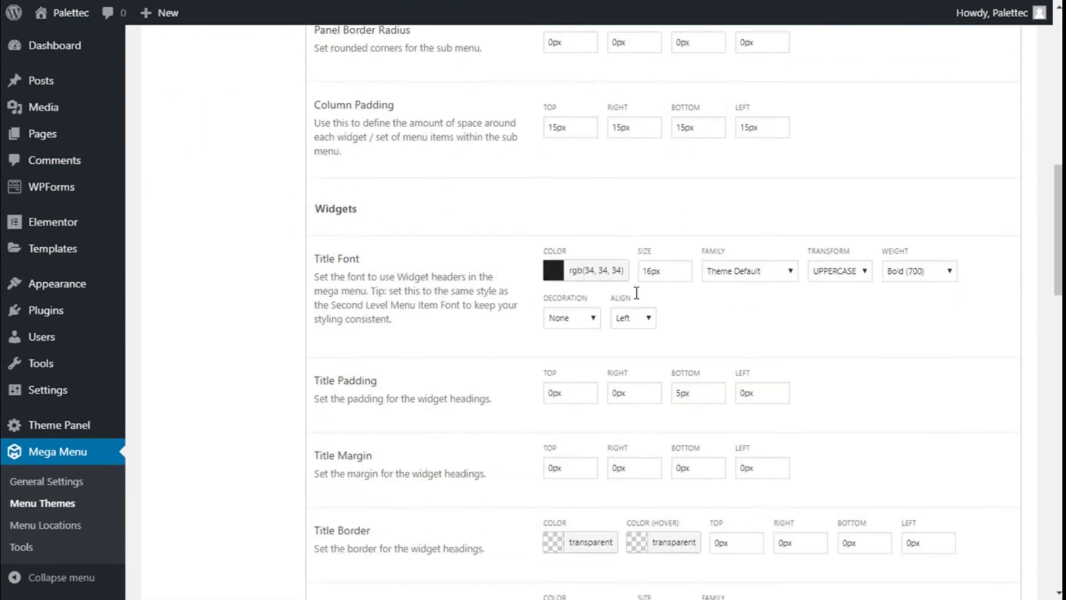
{"action": "scroll", "coordinate": [631, 309], "scroll_direction": "down", "scroll_amount": 10}
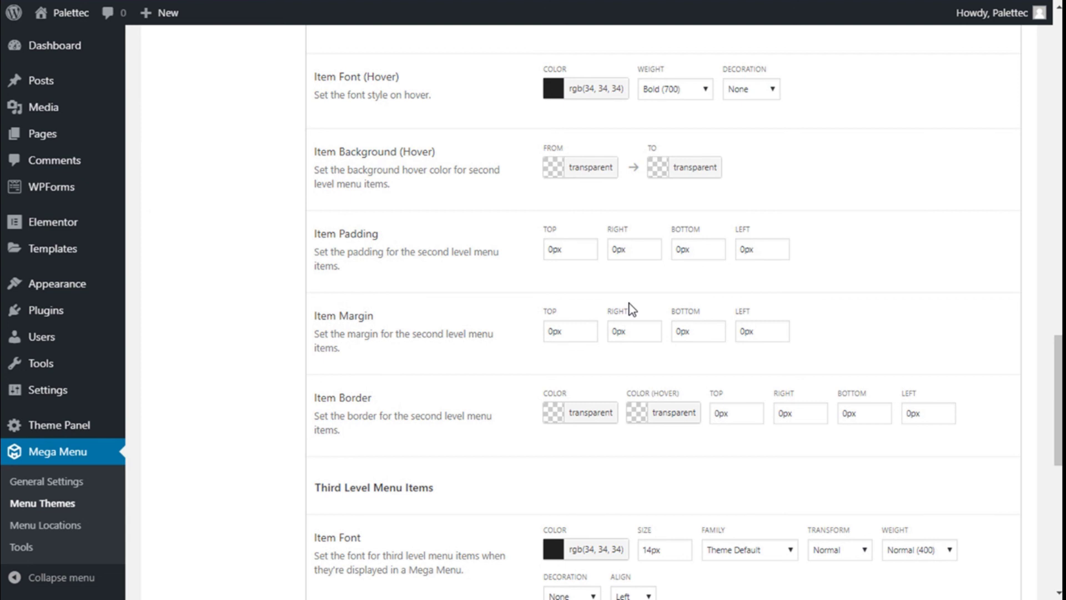
{"action": "scroll", "coordinate": [631, 309], "scroll_direction": "up", "scroll_amount": 20}
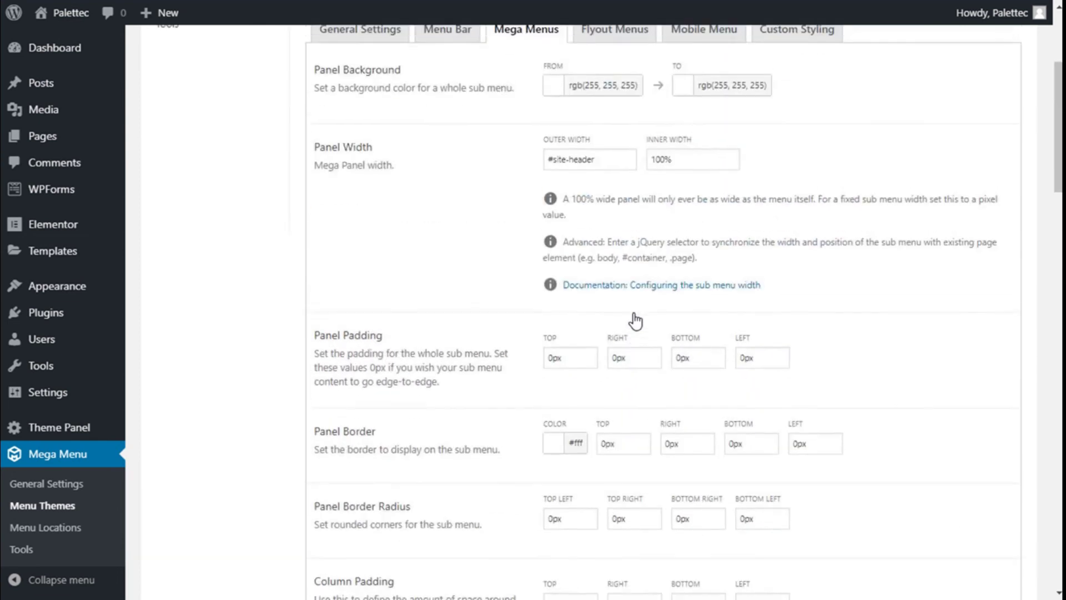
{"action": "mouse_move", "coordinate": [79, 9]}
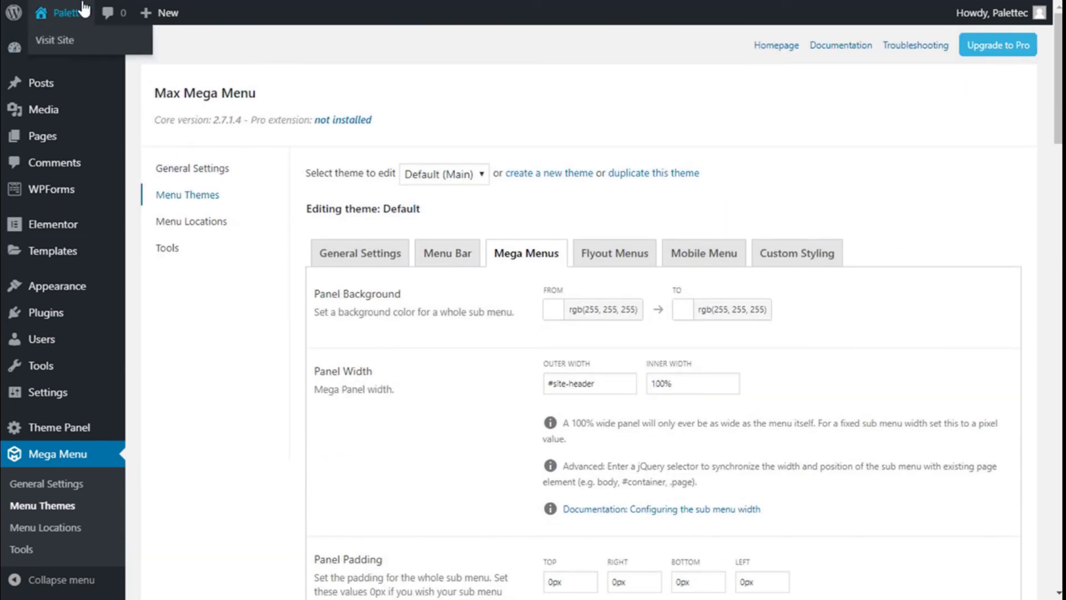
Step: Visit the live Palettec site and reveal Home Page's mega menu with Sections 1–3
{"action": "left_click", "coordinate": [56, 45]}
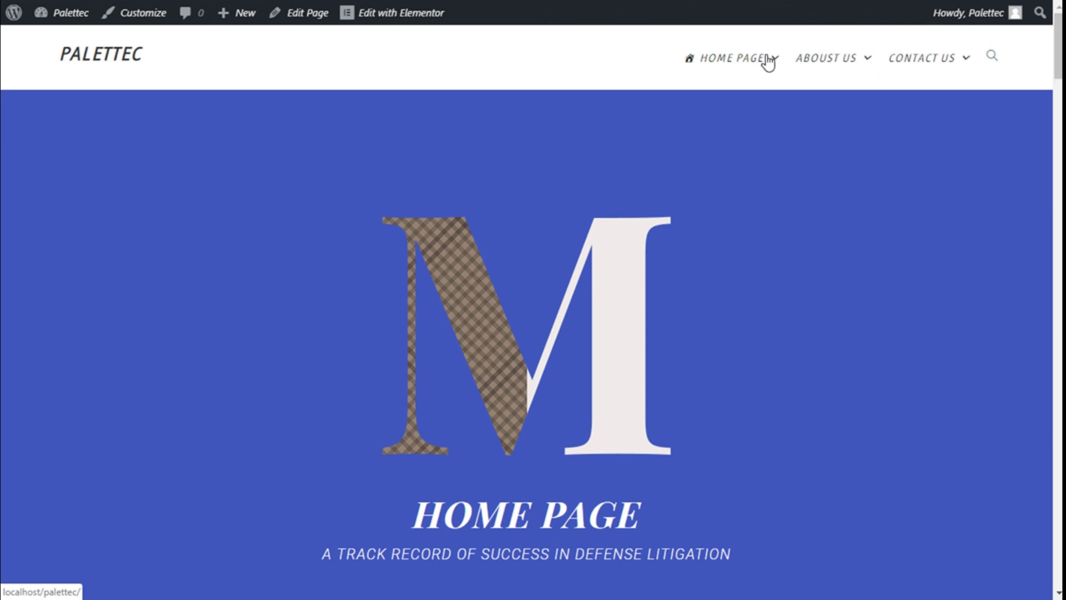
{"action": "mouse_move", "coordinate": [759, 62]}
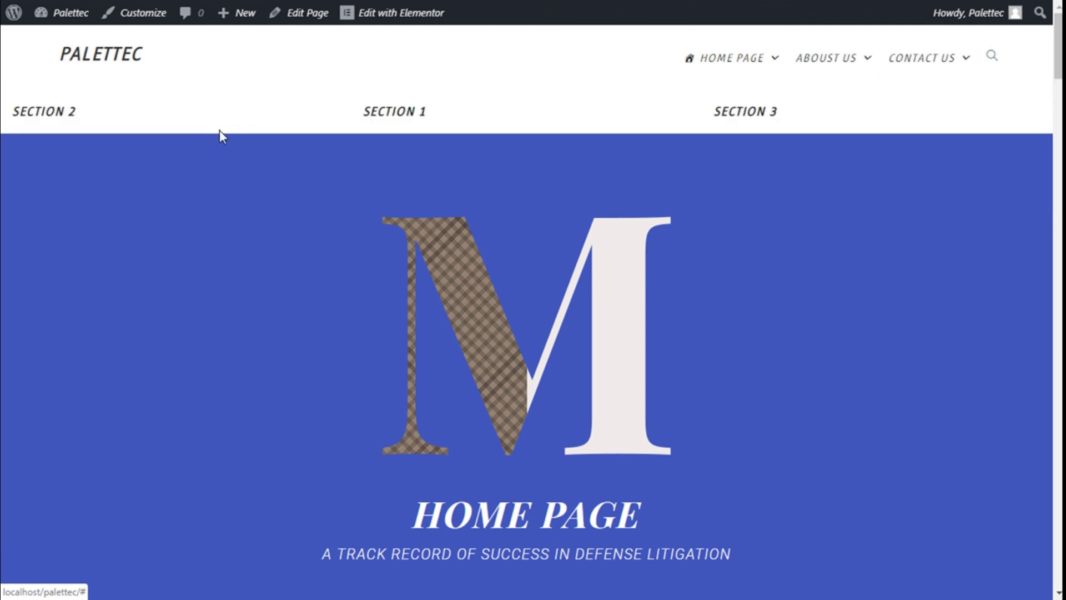